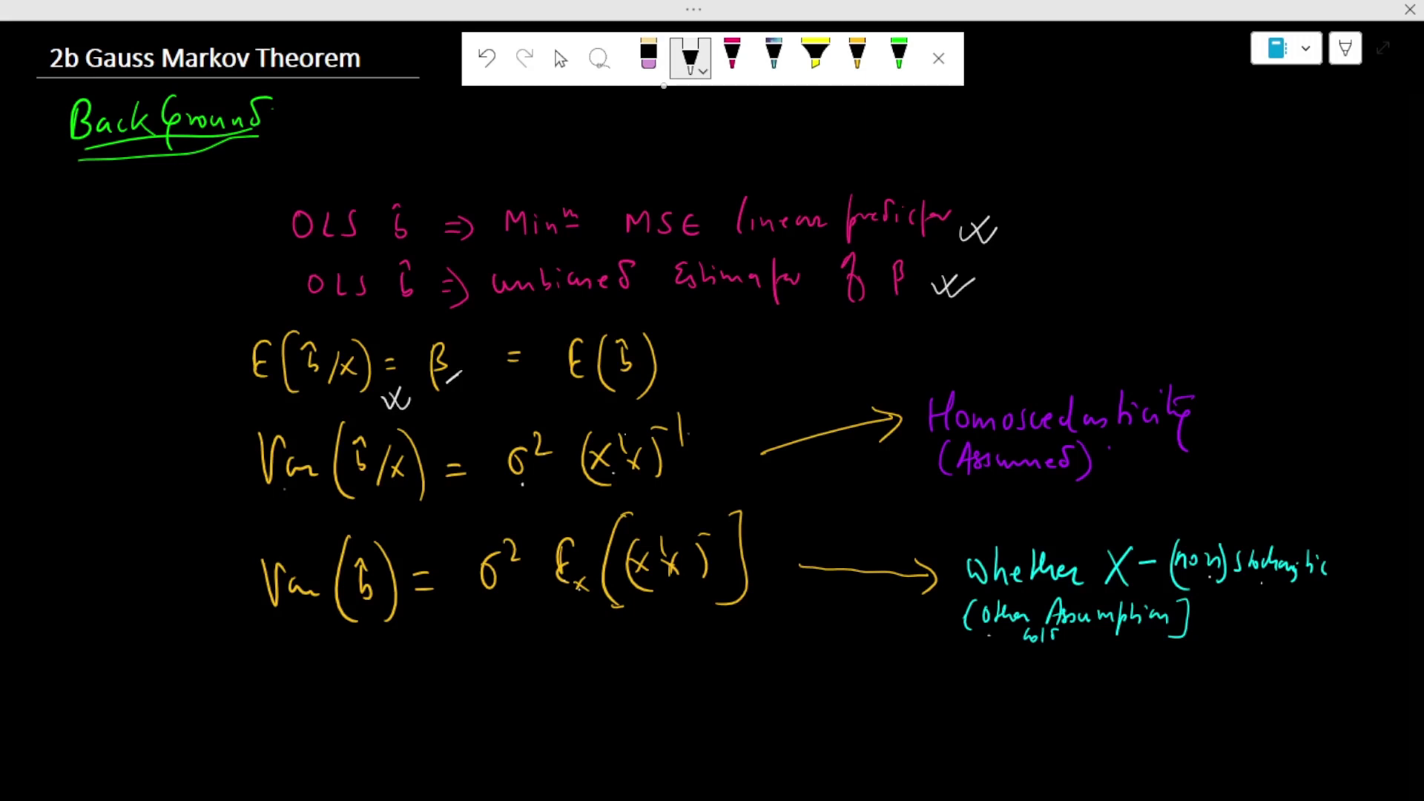
# Step: Tick the Homoscedasticity note, the Var(b̂) formula and its σ² term, then scroll to blank space
pyautogui.moveTo(1130, 436)
pyautogui.mouseDown()
pyautogui.moveTo(1143, 452)
pyautogui.moveTo(1167, 441)
pyautogui.mouseUp()
pyautogui.moveTo(307, 632)
pyautogui.mouseDown()
pyautogui.moveTo(320, 654)
pyautogui.moveTo(342, 638)
pyautogui.mouseUp()
pyautogui.moveTo(486, 599)
pyautogui.mouseDown()
pyautogui.moveTo(498, 621)
pyautogui.moveTo(521, 606)
pyautogui.mouseUp()
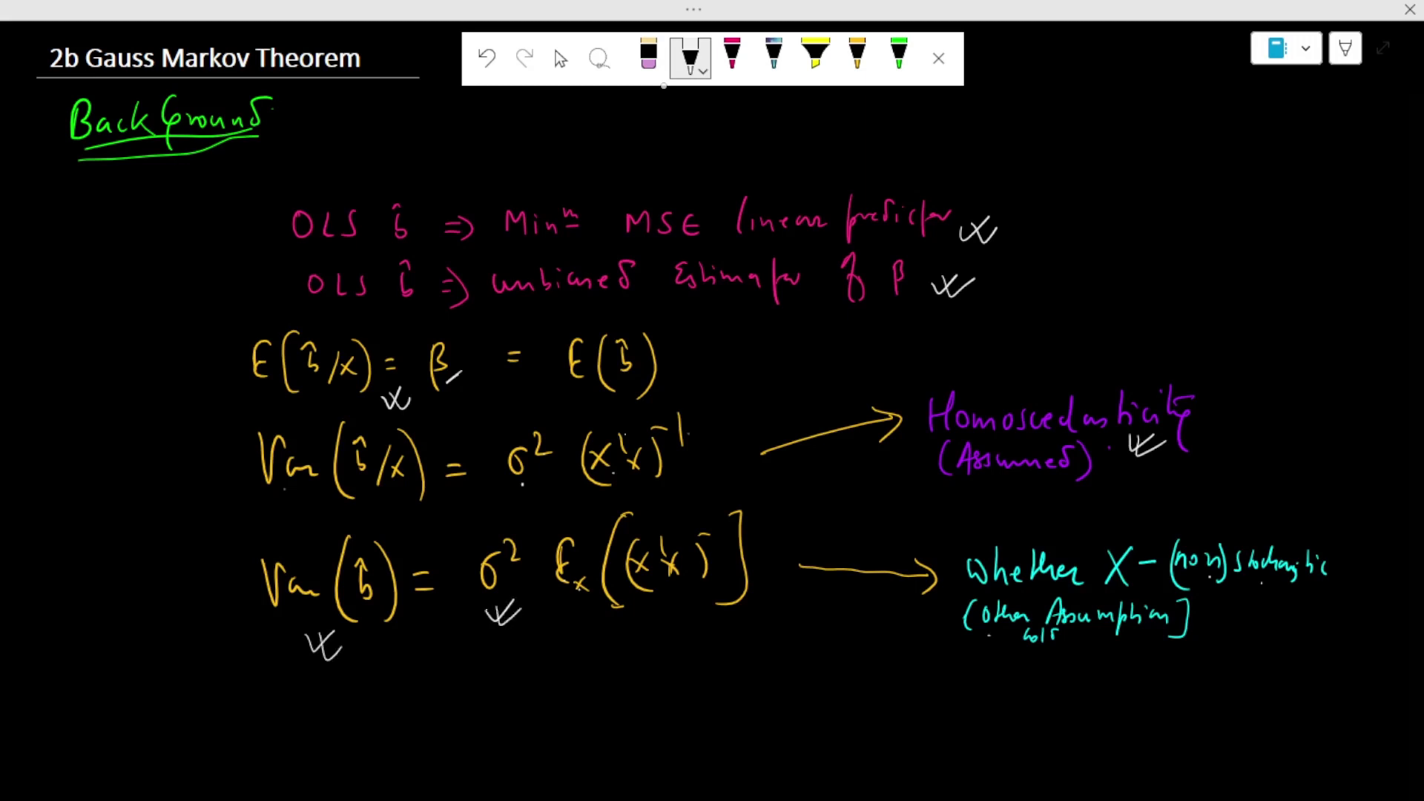
pyautogui.scroll(-8, 712, 400)
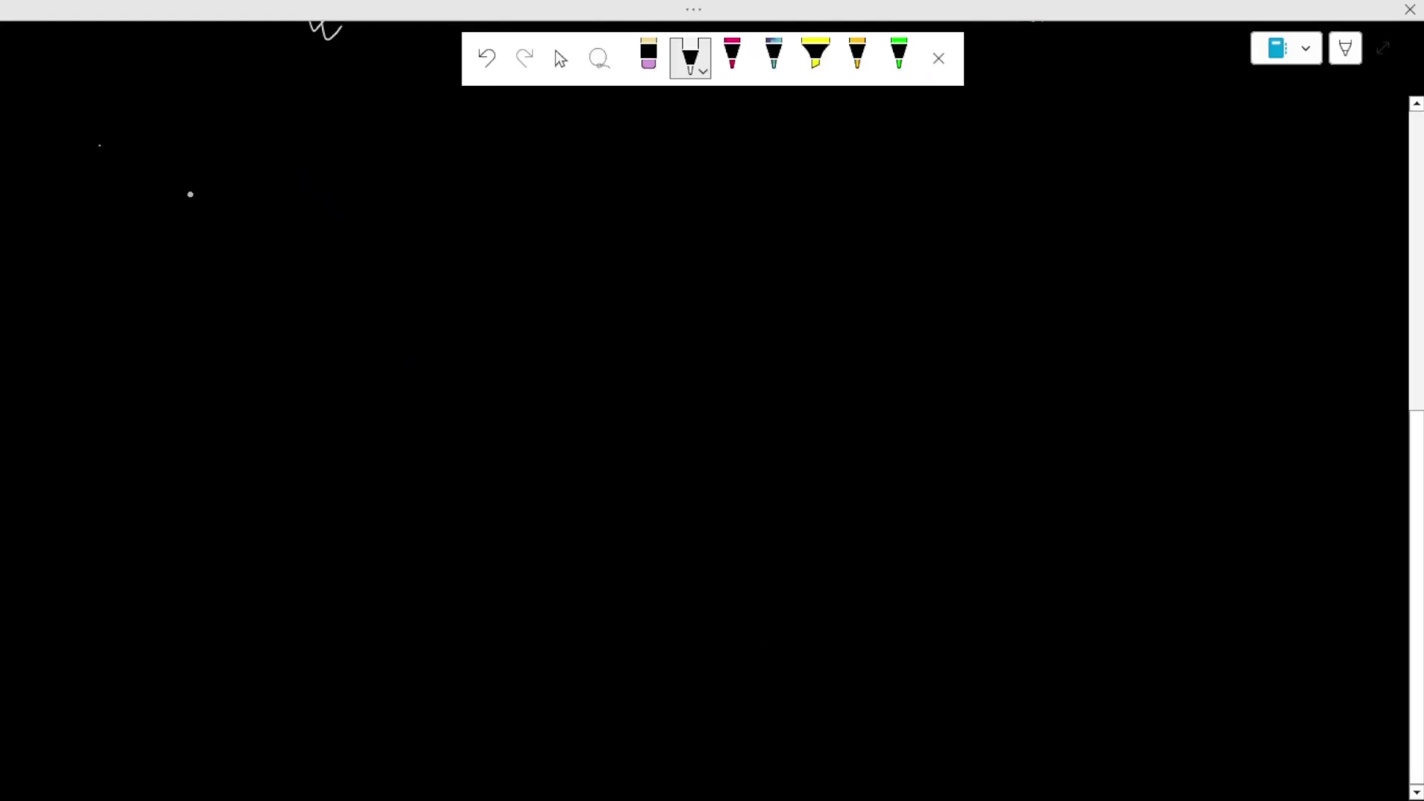
# Step: Write the OLS estimator b̂ = (x'x)⁻¹x'y at the top left
pyautogui.moveTo(98, 145)
pyautogui.mouseDown()
pyautogui.moveTo(140, 157)
pyautogui.moveTo(145, 169)
pyautogui.moveTo(100, 138)
pyautogui.moveTo(191, 171)
pyautogui.mouseUp()
pyautogui.moveTo(191, 145)
pyautogui.mouseDown()
pyautogui.moveTo(175, 170)
pyautogui.moveTo(204, 149)
pyautogui.moveTo(224, 167)
pyautogui.mouseUp()
pyautogui.moveTo(182, 132)
pyautogui.mouseDown()
pyautogui.moveTo(189, 182)
pyautogui.moveTo(242, 178)
pyautogui.mouseUp()
pyautogui.moveTo(234, 126); pyautogui.dragTo(259, 148)
pyautogui.moveTo(280, 148)
pyautogui.mouseDown()
pyautogui.moveTo(282, 164)
pyautogui.moveTo(297, 150)
pyautogui.mouseUp()
pyautogui.moveTo(307, 147)
pyautogui.mouseDown()
pyautogui.moveTo(318, 164)
pyautogui.moveTo(304, 181)
pyautogui.moveTo(284, 168)
pyautogui.mouseUp()
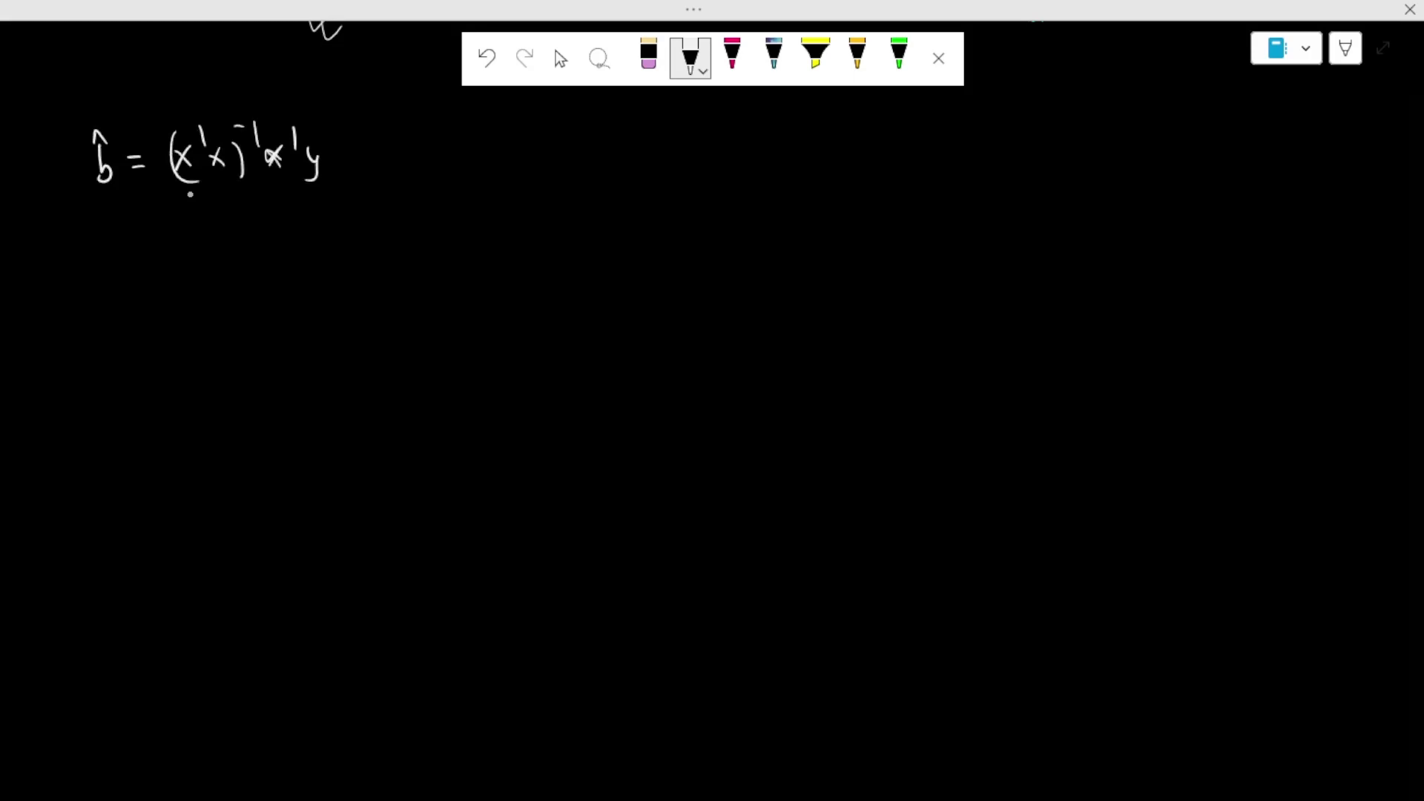
# Step: Write the model y = xβ + ε at the top right
pyautogui.moveTo(1205, 99)
pyautogui.mouseDown()
pyautogui.moveTo(1207, 121)
pyautogui.moveTo(1238, 107)
pyautogui.mouseUp()
pyautogui.moveTo(1229, 117)
pyautogui.mouseDown()
pyautogui.moveTo(1266, 103)
pyautogui.moveTo(1264, 119)
pyautogui.mouseUp()
pyautogui.moveTo(1277, 110)
pyautogui.mouseDown()
pyautogui.moveTo(1274, 140)
pyautogui.moveTo(1303, 108)
pyautogui.mouseUp()
pyautogui.moveTo(1317, 101)
pyautogui.mouseDown()
pyautogui.moveTo(1314, 121)
pyautogui.moveTo(1324, 110)
pyautogui.mouseUp()
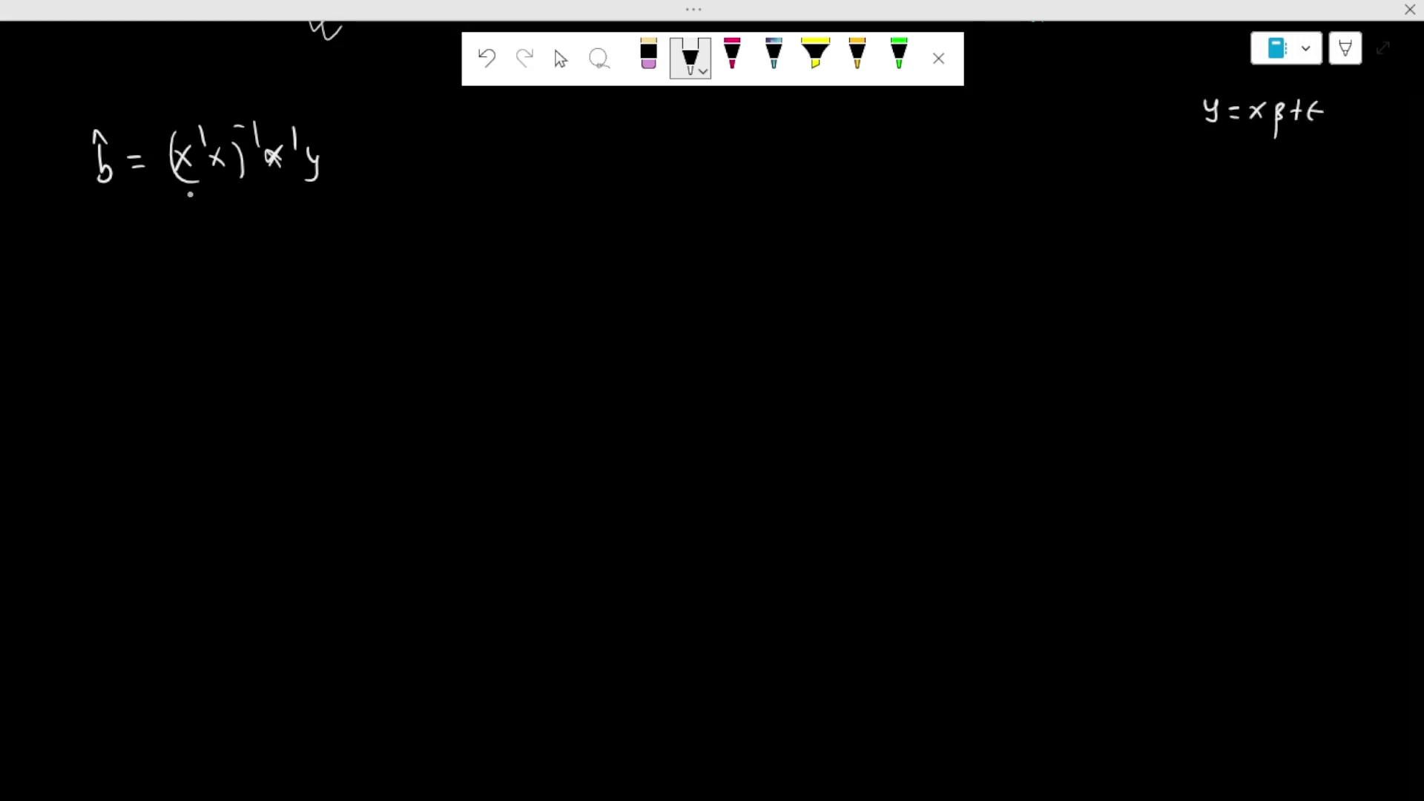
# Step: Substitute the model to write b̂ = (x'x)⁻¹x'(xβ+ε)
pyautogui.moveTo(134, 220); pyautogui.dragTo(194, 232)
pyautogui.moveTo(196, 213)
pyautogui.mouseDown()
pyautogui.moveTo(179, 233)
pyautogui.moveTo(203, 215)
pyautogui.mouseUp()
pyautogui.moveTo(209, 217); pyautogui.dragTo(222, 232)
pyautogui.moveTo(221, 216)
pyautogui.mouseDown()
pyautogui.moveTo(175, 243)
pyautogui.moveTo(239, 239)
pyautogui.mouseUp()
pyautogui.moveTo(229, 203); pyautogui.dragTo(250, 215)
pyautogui.moveTo(256, 210); pyautogui.dragTo(270, 226)
pyautogui.moveTo(270, 210)
pyautogui.mouseDown()
pyautogui.moveTo(257, 226)
pyautogui.moveTo(278, 214)
pyautogui.moveTo(298, 236)
pyautogui.mouseUp()
pyautogui.moveTo(310, 202); pyautogui.dragTo(338, 205)
# Step: Expand it into (x'x)⁻¹x'xβ + (x'x)⁻¹x'ε
pyautogui.moveTo(384, 192); pyautogui.dragTo(395, 232)
pyautogui.moveTo(194, 261); pyautogui.dragTo(185, 301)
pyautogui.moveTo(254, 249)
pyautogui.mouseDown()
pyautogui.moveTo(280, 287)
pyautogui.moveTo(331, 296)
pyautogui.mouseUp()
pyautogui.moveTo(391, 252); pyautogui.dragTo(406, 292)
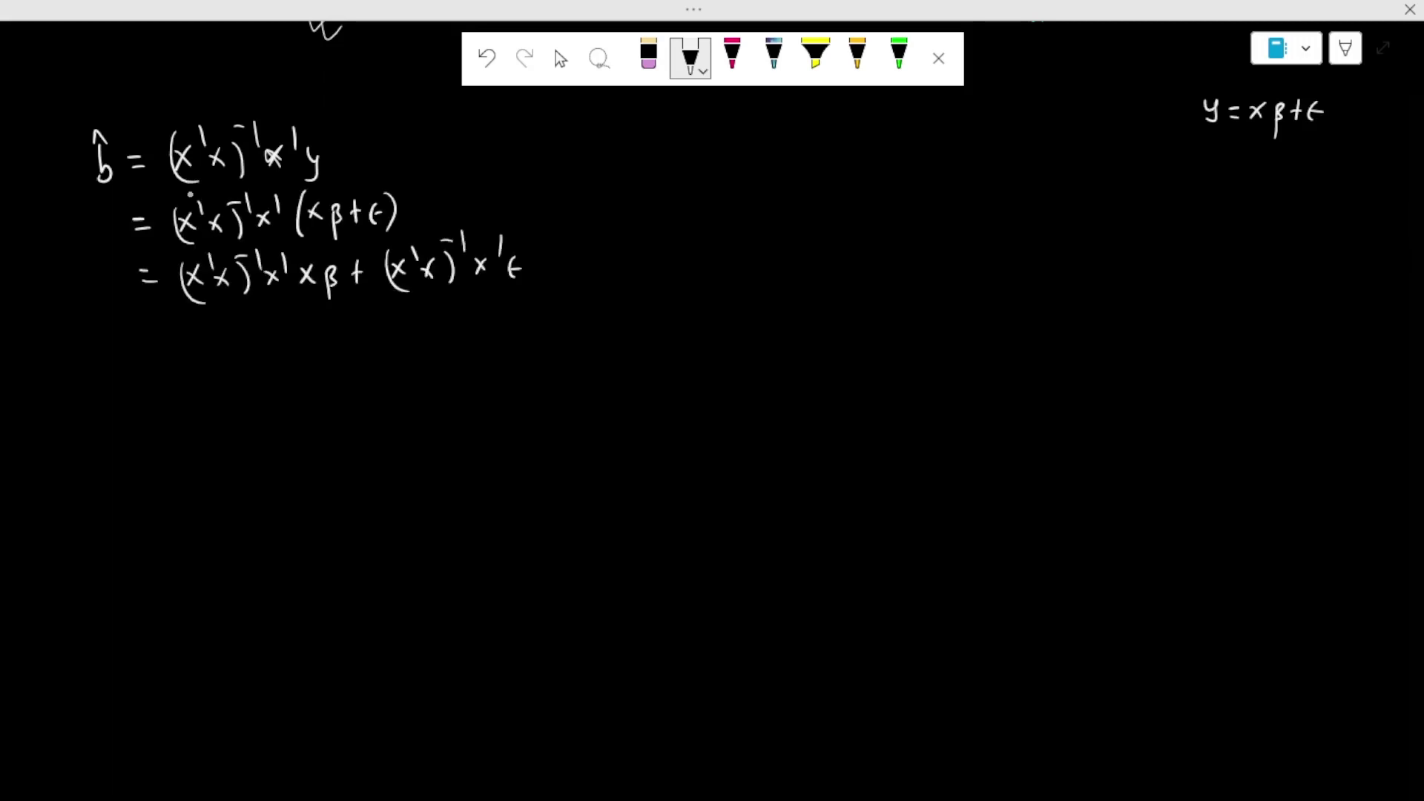
# Step: Write the simplified result b̂ = β + (x'x)⁻¹x'ε
pyautogui.moveTo(154, 330); pyautogui.dragTo(169, 331)
pyautogui.moveTo(154, 339); pyautogui.dragTo(169, 339)
pyautogui.moveTo(195, 364); pyautogui.dragTo(202, 327)
pyautogui.moveTo(221, 335); pyautogui.dragTo(238, 335)
pyautogui.moveTo(229, 324)
pyautogui.mouseDown()
pyautogui.moveTo(228, 347)
pyautogui.moveTo(260, 356)
pyautogui.mouseUp()
pyautogui.moveTo(337, 320); pyautogui.dragTo(352, 338)
pyautogui.moveTo(118, 326); pyautogui.dragTo(125, 354)
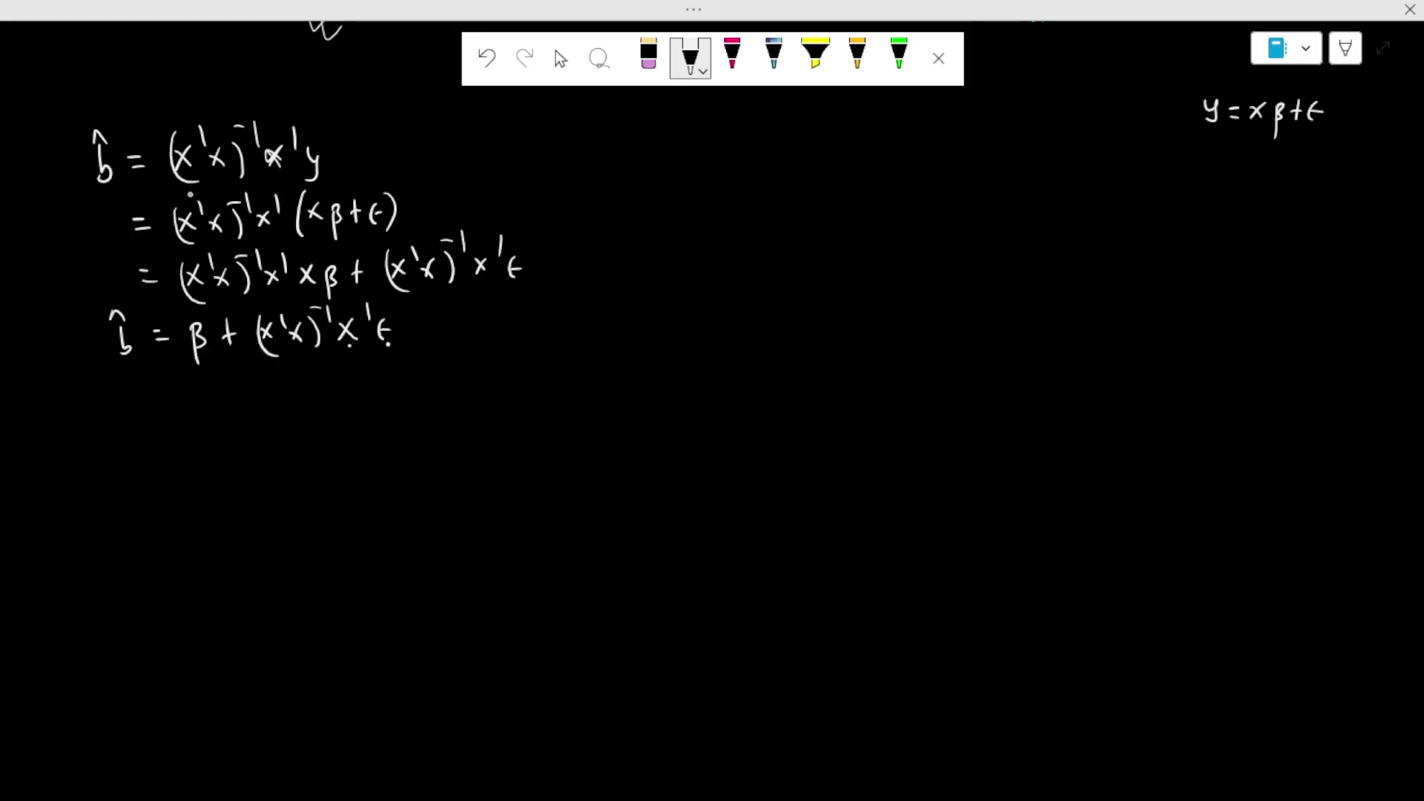
# Step: State E(b̂|x) = β and conclude ∴ E(b̂) = β
pyautogui.moveTo(131, 400); pyautogui.dragTo(124, 428)
pyautogui.moveTo(156, 385)
pyautogui.mouseDown()
pyautogui.moveTo(146, 440)
pyautogui.moveTo(199, 436)
pyautogui.mouseUp()
pyautogui.moveTo(246, 388); pyautogui.dragTo(251, 423)
pyautogui.moveTo(198, 466); pyautogui.dragTo(207, 511)
pyautogui.moveTo(248, 465); pyautogui.dragTo(253, 504)
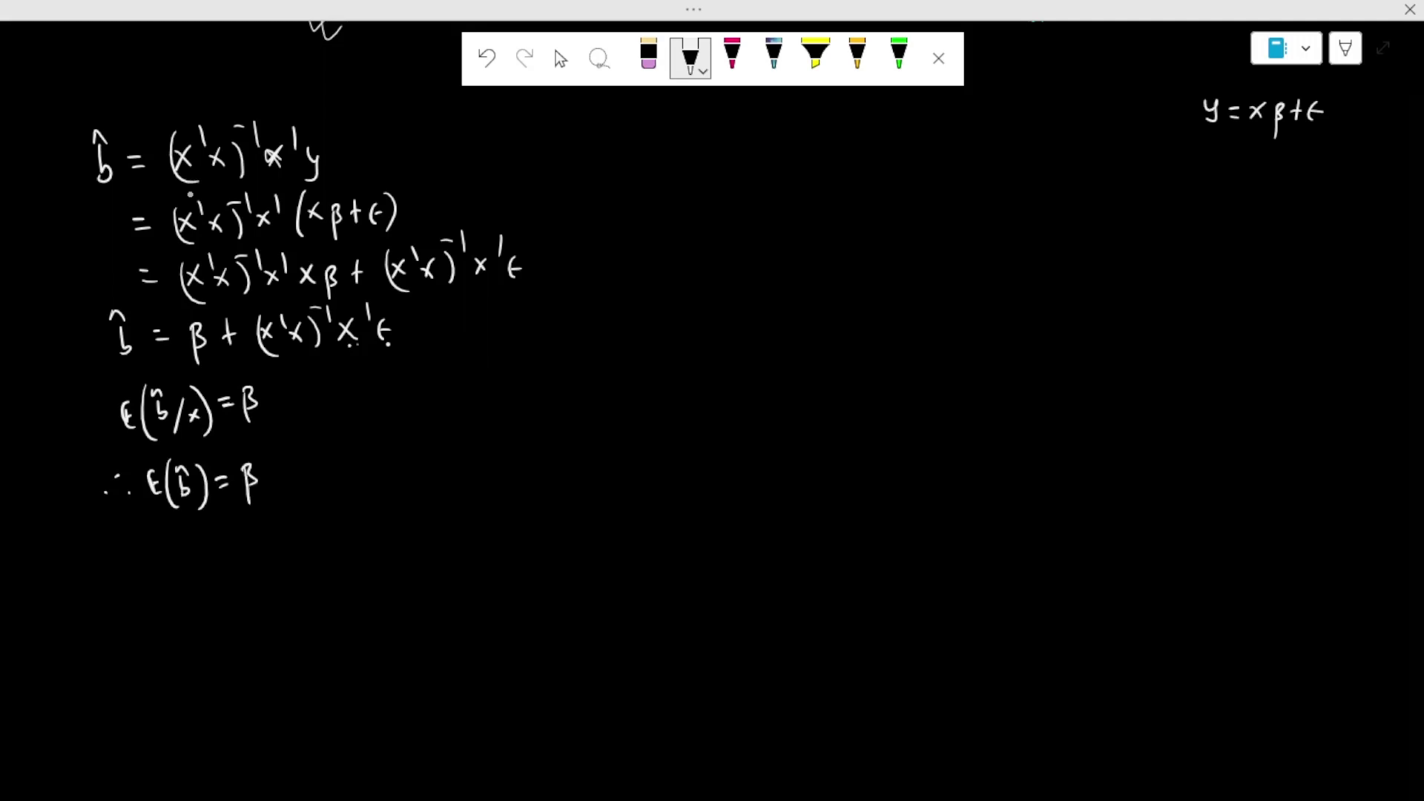
# Step: Bracket the results with the note 'unbiased estimate of β'
pyautogui.moveTo(297, 393); pyautogui.dragTo(297, 482)
pyautogui.moveTo(313, 420); pyautogui.dragTo(419, 380)
pyautogui.moveTo(338, 461)
pyautogui.mouseDown()
pyautogui.moveTo(350, 437)
pyautogui.moveTo(331, 475)
pyautogui.mouseUp()
pyautogui.moveTo(433, 401); pyautogui.dragTo(507, 379)
# Step: Divide the page into two columns, box y = xβ + ε, and write b₁ = Cy
pyautogui.moveTo(731, 116); pyautogui.dragTo(753, 732)
pyautogui.moveTo(1179, 80); pyautogui.dragTo(1344, 148)
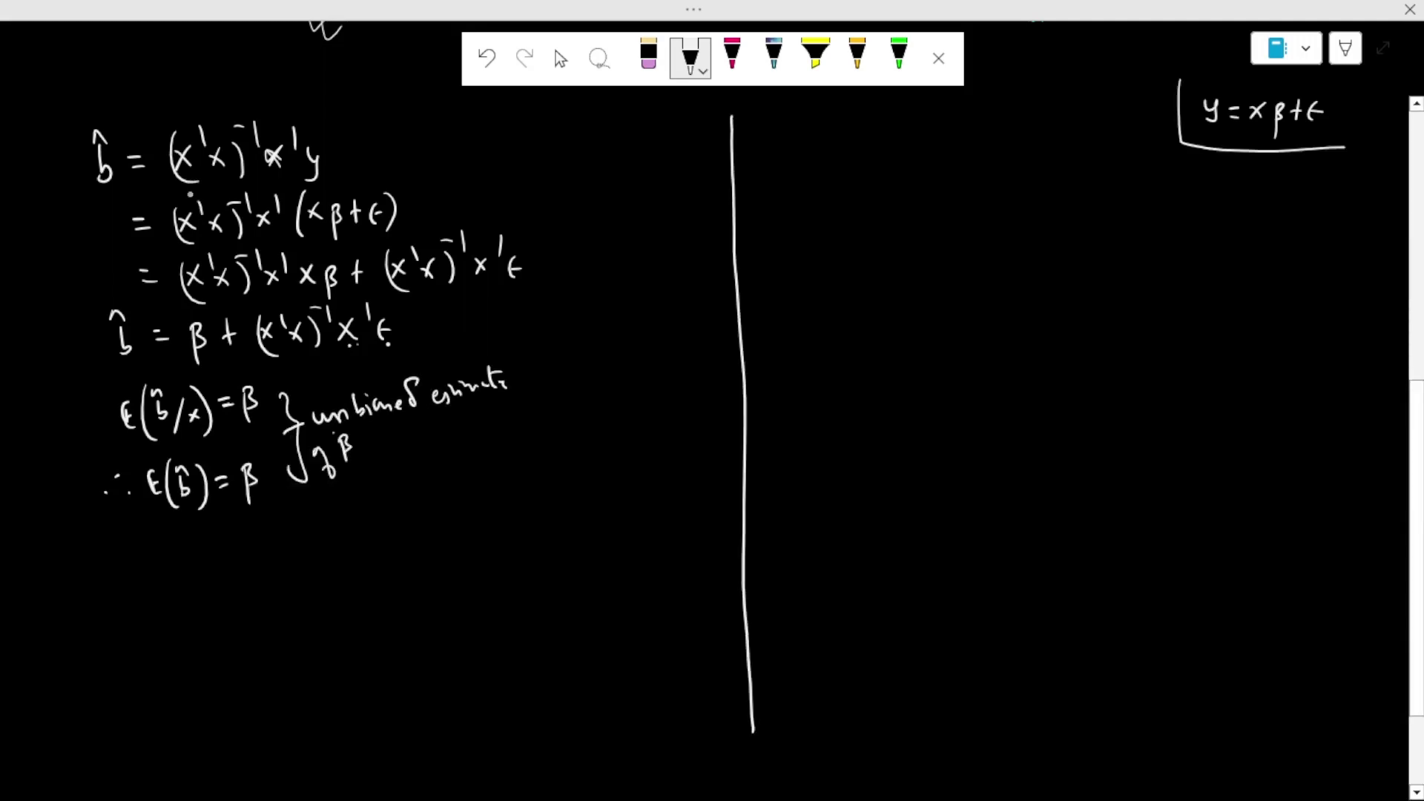
pyautogui.moveTo(783, 133)
pyautogui.mouseDown()
pyautogui.moveTo(808, 182)
pyautogui.moveTo(842, 144)
pyautogui.mouseUp()
pyautogui.moveTo(828, 152); pyautogui.dragTo(910, 153)
pyautogui.moveTo(918, 132); pyautogui.dragTo(903, 173)
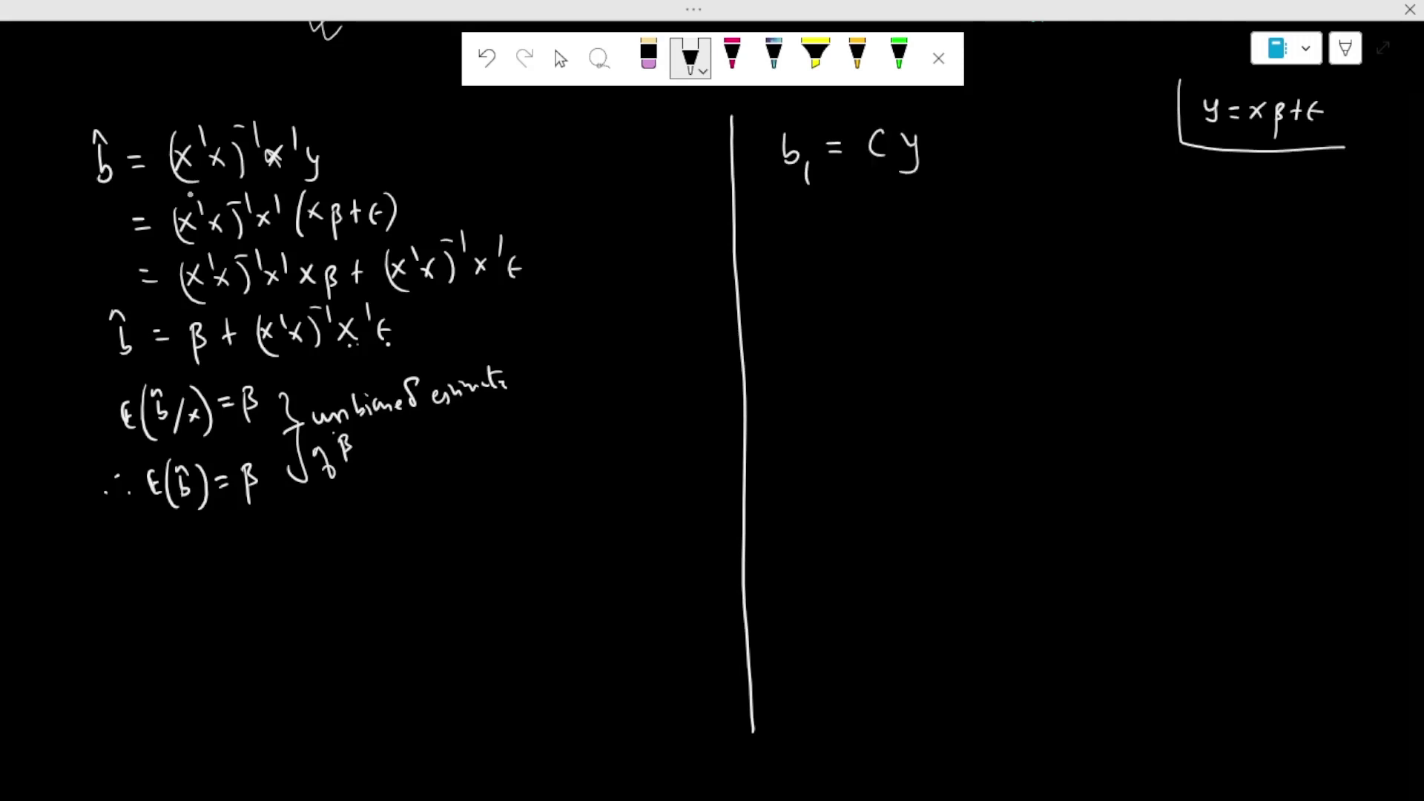
# Step: Substitute the model to write b₁ = C(xβ+ε)
pyautogui.moveTo(785, 209); pyautogui.dragTo(807, 245)
pyautogui.moveTo(819, 216); pyautogui.dragTo(836, 228)
pyautogui.moveTo(870, 208)
pyautogui.mouseDown()
pyautogui.moveTo(857, 219)
pyautogui.moveTo(891, 243)
pyautogui.mouseUp()
pyautogui.moveTo(904, 202); pyautogui.dragTo(919, 222)
pyautogui.moveTo(919, 201); pyautogui.dragTo(903, 224)
pyautogui.moveTo(935, 235); pyautogui.dragTo(939, 211)
pyautogui.moveTo(950, 217); pyautogui.dragTo(963, 216)
pyautogui.moveTo(957, 205)
pyautogui.mouseDown()
pyautogui.moveTo(957, 227)
pyautogui.moveTo(987, 224)
pyautogui.mouseUp()
pyautogui.moveTo(994, 188); pyautogui.dragTo(998, 238)
# Step: Expand it to b₁ = Cxβ + Cε
pyautogui.moveTo(794, 273); pyautogui.dragTo(802, 296)
pyautogui.moveTo(911, 273); pyautogui.dragTo(910, 314)
pyautogui.moveTo(936, 279); pyautogui.dragTo(949, 279)
pyautogui.moveTo(1003, 271); pyautogui.dragTo(991, 285)
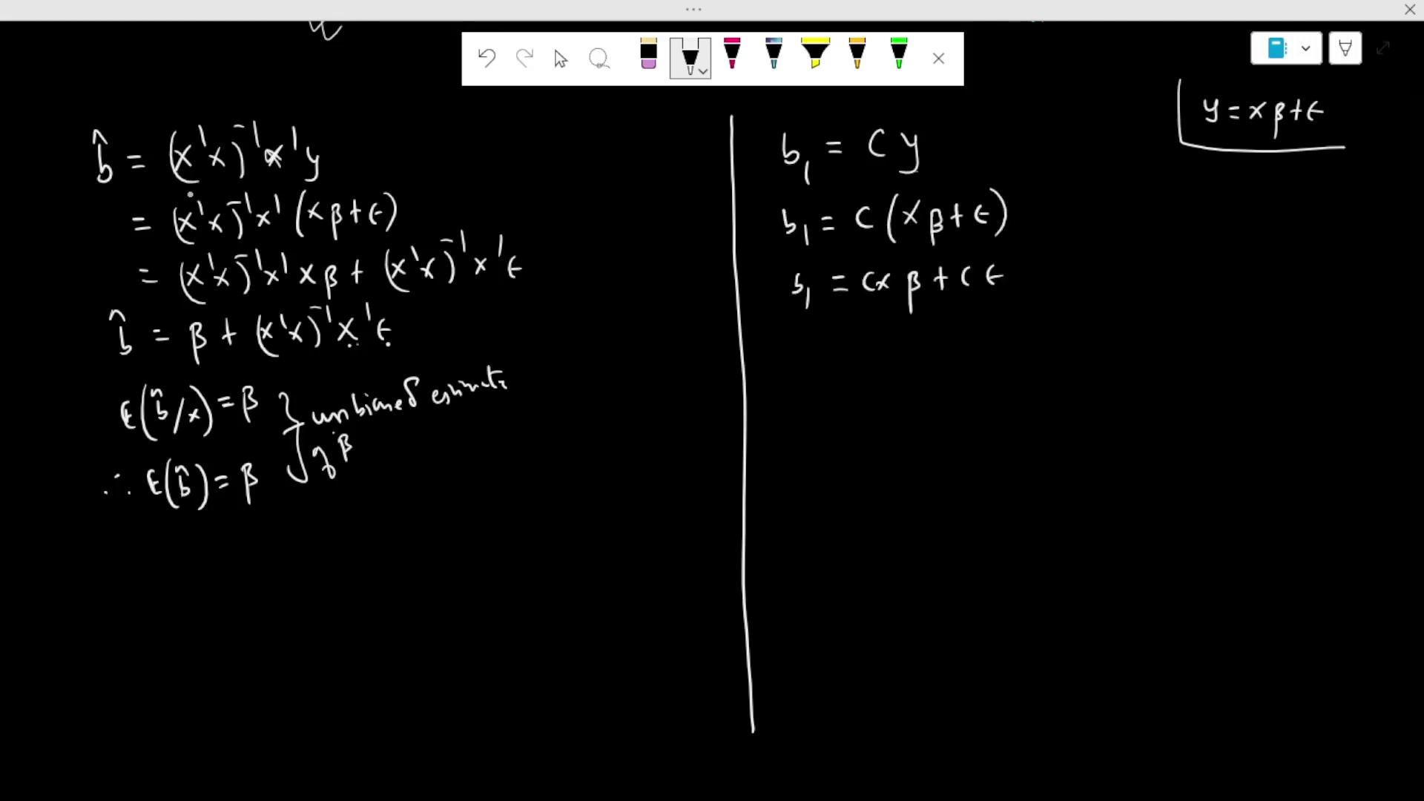
# Step: Take expectations: E(b₁|x) = Cxβ + E(Cε|x)
pyautogui.moveTo(779, 320); pyautogui.dragTo(777, 352)
pyautogui.moveTo(803, 316)
pyautogui.mouseDown()
pyautogui.moveTo(795, 360)
pyautogui.moveTo(812, 338)
pyautogui.moveTo(849, 350)
pyautogui.mouseUp()
pyautogui.moveTo(849, 334)
pyautogui.mouseDown()
pyautogui.moveTo(836, 351)
pyautogui.moveTo(853, 363)
pyautogui.mouseUp()
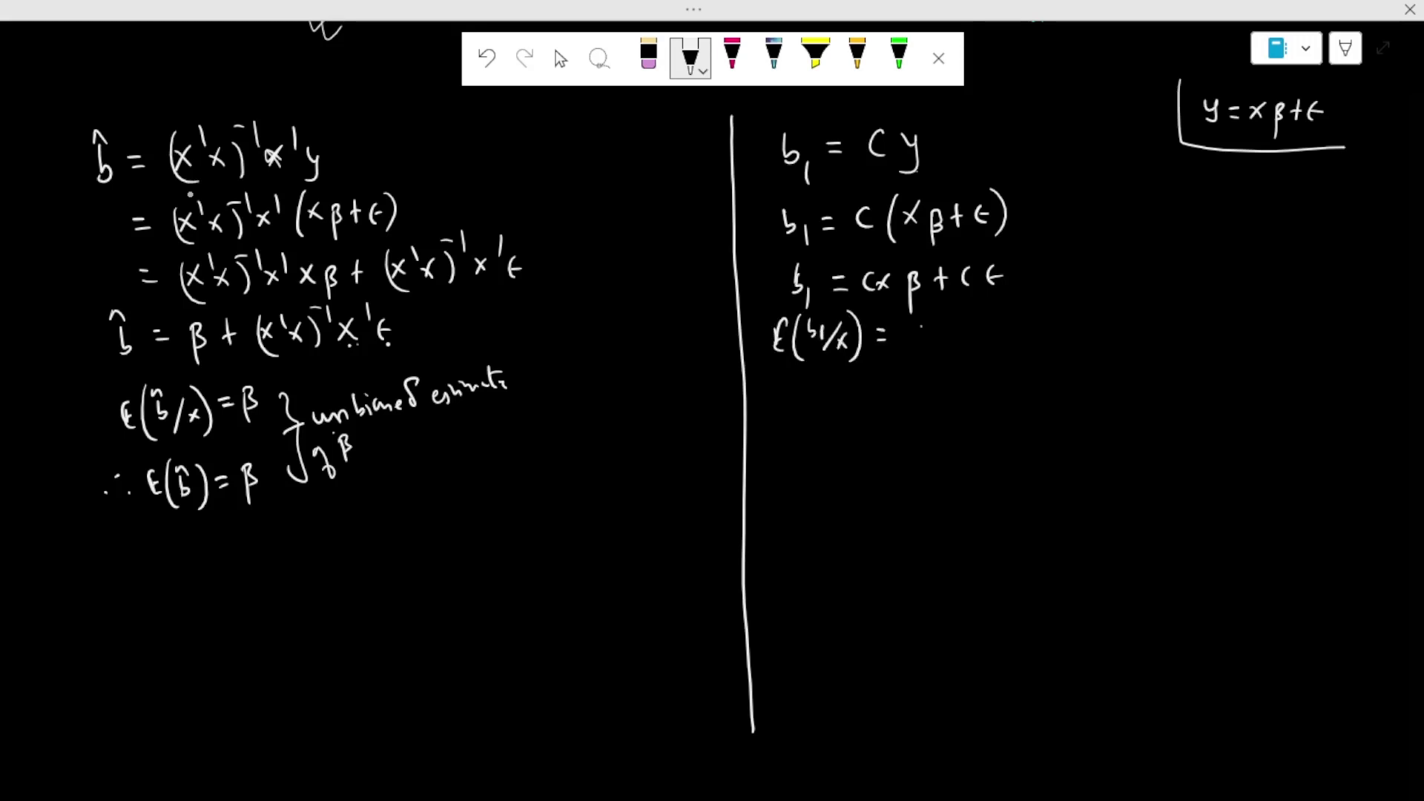
pyautogui.moveTo(925, 324); pyautogui.dragTo(913, 343)
pyautogui.moveTo(931, 326)
pyautogui.mouseDown()
pyautogui.moveTo(949, 340)
pyautogui.moveTo(974, 316)
pyautogui.mouseUp()
pyautogui.moveTo(990, 326); pyautogui.dragTo(1002, 327)
pyautogui.moveTo(1052, 307)
pyautogui.mouseDown()
pyautogui.moveTo(1042, 337)
pyautogui.moveTo(1065, 341)
pyautogui.mouseUp()
pyautogui.moveTo(1100, 305); pyautogui.dragTo(1115, 335)
# Step: Write the next line E(b₁|x) = Cxβ + 0, replacing the error expectation with zero
pyautogui.moveTo(815, 370)
pyautogui.mouseDown()
pyautogui.moveTo(814, 421)
pyautogui.moveTo(825, 396)
pyautogui.mouseUp()
pyautogui.moveTo(853, 382); pyautogui.dragTo(835, 419)
pyautogui.moveTo(866, 371)
pyautogui.mouseDown()
pyautogui.moveTo(873, 428)
pyautogui.moveTo(906, 397)
pyautogui.mouseUp()
pyautogui.moveTo(942, 378); pyautogui.dragTo(933, 402)
pyautogui.moveTo(948, 383); pyautogui.dragTo(977, 413)
pyautogui.moveTo(999, 387); pyautogui.dragTo(1016, 387)
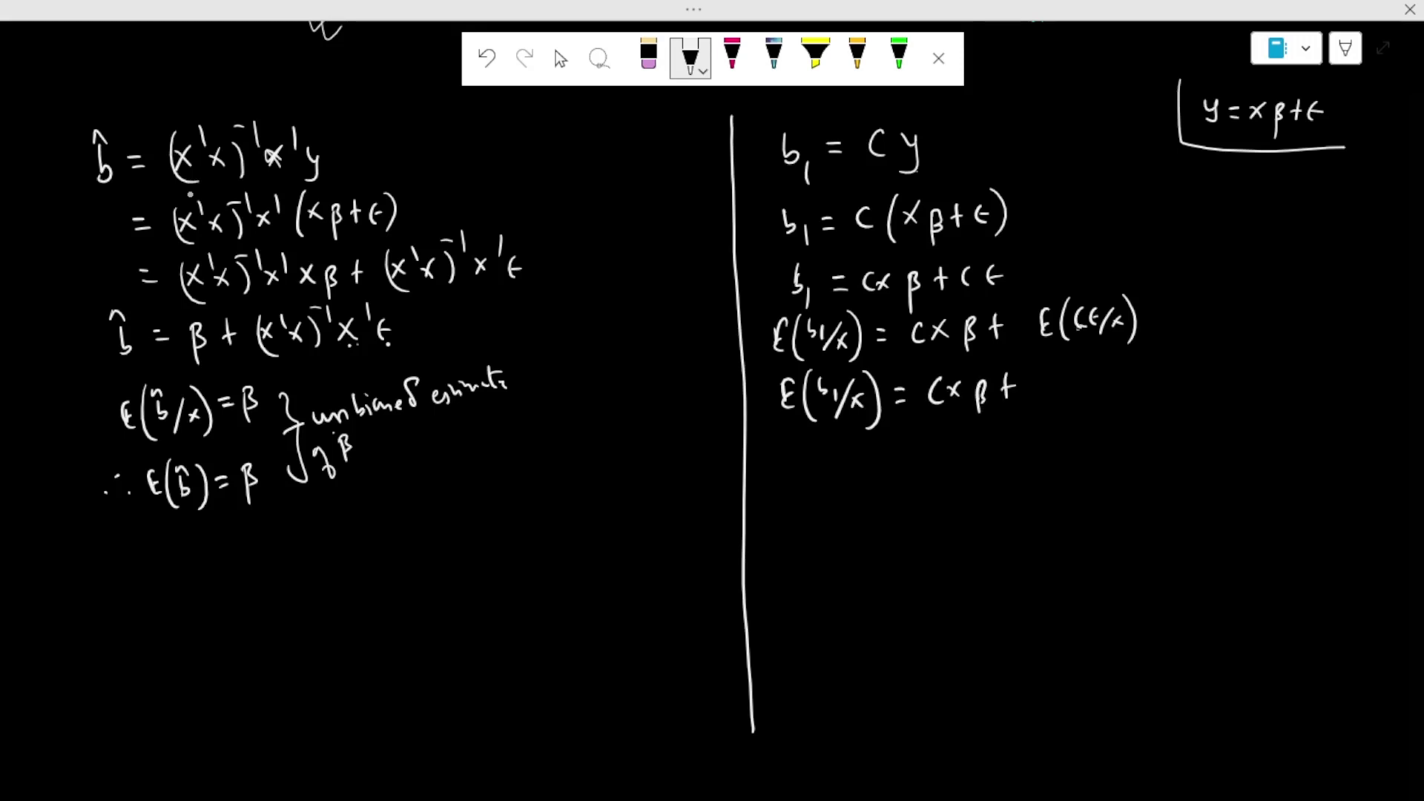
pyautogui.moveTo(1041, 374); pyautogui.dragTo(1037, 376)
# Step: Conclude ∴ E(b₁|x) = β
pyautogui.click(805, 480)
pyautogui.moveTo(834, 457)
pyautogui.mouseDown()
pyautogui.moveTo(821, 472)
pyautogui.moveTo(850, 492)
pyautogui.mouseUp()
pyautogui.moveTo(856, 445); pyautogui.dragTo(875, 487)
pyautogui.moveTo(890, 464)
pyautogui.mouseDown()
pyautogui.moveTo(906, 495)
pyautogui.moveTo(938, 457)
pyautogui.mouseUp()
pyautogui.moveTo(929, 468)
pyautogui.mouseDown()
pyautogui.moveTo(982, 492)
pyautogui.moveTo(987, 459)
pyautogui.moveTo(984, 473)
pyautogui.mouseUp()
pyautogui.moveTo(1061, 433)
pyautogui.mouseDown()
pyautogui.moveTo(1075, 450)
pyautogui.moveTo(1113, 443)
pyautogui.mouseUp()
# Step: Add the underlined condition 'when CX = I'
pyautogui.moveTo(1087, 466); pyautogui.dragTo(1117, 459)
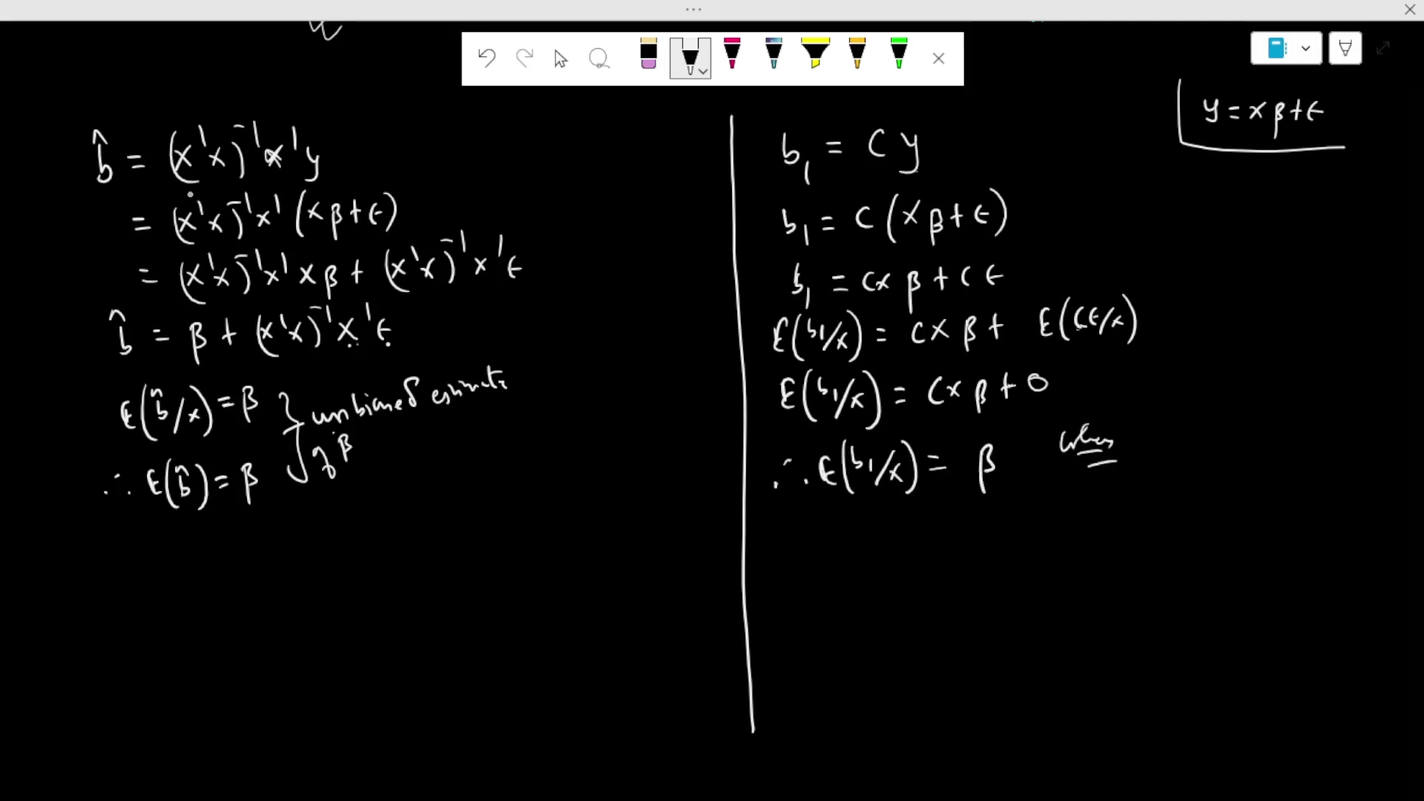
pyautogui.moveTo(1175, 412); pyautogui.dragTo(1173, 441)
pyautogui.moveTo(1183, 412); pyautogui.dragTo(1204, 438)
pyautogui.moveTo(1207, 416)
pyautogui.mouseDown()
pyautogui.moveTo(1220, 416)
pyautogui.moveTo(1203, 430)
pyautogui.mouseUp()
pyautogui.moveTo(1238, 406)
pyautogui.mouseDown()
pyautogui.moveTo(1246, 429)
pyautogui.moveTo(1255, 409)
pyautogui.mouseUp()
pyautogui.moveTo(1238, 427); pyautogui.dragTo(1265, 426)
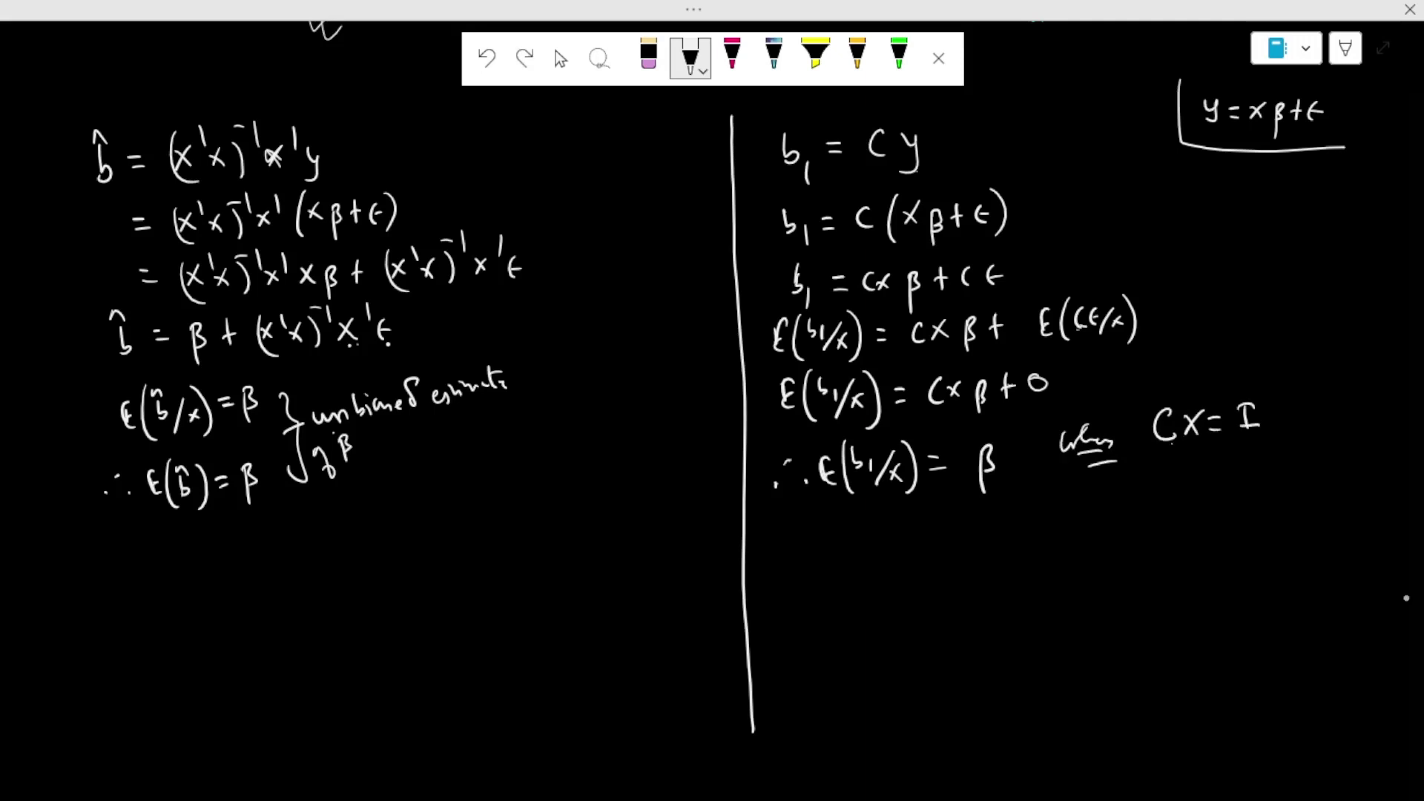
# Step: Draw an arrow from C down to an underlined C = x⁻¹
pyautogui.moveTo(1166, 443)
pyautogui.mouseDown()
pyautogui.moveTo(1167, 461)
pyautogui.moveTo(1178, 452)
pyautogui.moveTo(1151, 484)
pyautogui.moveTo(1164, 501)
pyautogui.moveTo(1185, 484)
pyautogui.mouseUp()
pyautogui.moveTo(1169, 494); pyautogui.dragTo(1206, 495)
pyautogui.moveTo(1207, 479)
pyautogui.mouseDown()
pyautogui.moveTo(1222, 495)
pyautogui.moveTo(1229, 467)
pyautogui.mouseUp()
pyautogui.moveTo(1235, 455); pyautogui.dragTo(1236, 479)
pyautogui.moveTo(1209, 502); pyautogui.dragTo(1220, 502)
pyautogui.moveTo(1208, 508); pyautogui.dragTo(1220, 507)
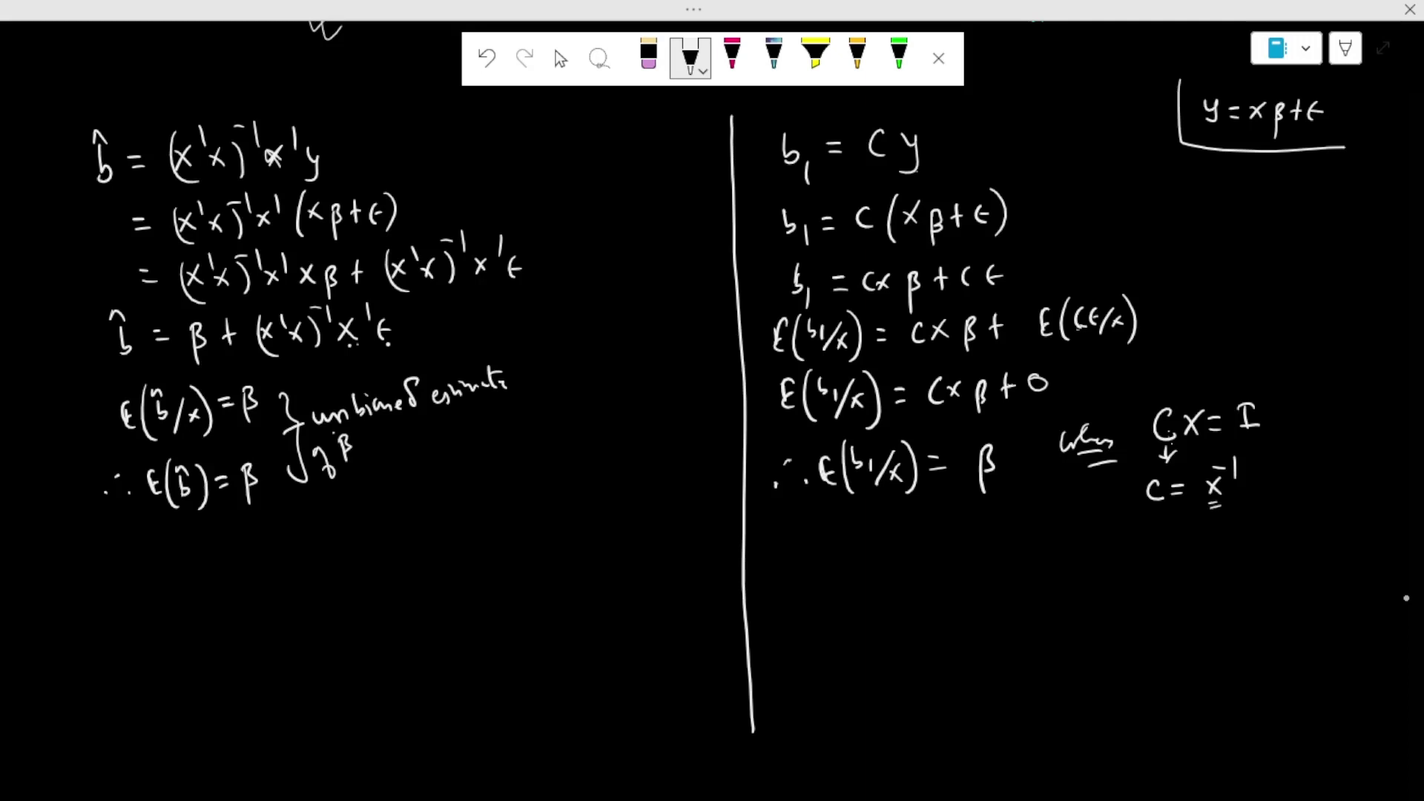
# Step: Write X = [ ] with dotted entries below the model, labelled n×k
pyautogui.moveTo(1229, 219); pyautogui.dragTo(1247, 245)
pyautogui.moveTo(1249, 216)
pyautogui.mouseDown()
pyautogui.moveTo(1230, 247)
pyautogui.moveTo(1269, 234)
pyautogui.mouseUp()
pyautogui.moveTo(1254, 241); pyautogui.dragTo(1269, 240)
pyautogui.moveTo(1299, 187)
pyautogui.mouseDown()
pyautogui.moveTo(1300, 284)
pyautogui.moveTo(1374, 279)
pyautogui.mouseUp()
pyautogui.moveTo(1376, 271); pyautogui.dragTo(1377, 282)
pyautogui.moveTo(1389, 267); pyautogui.dragTo(1399, 283)
pyautogui.click(1298, 194)
pyautogui.click(1298, 217)
pyautogui.moveTo(1297, 235); pyautogui.dragTo(1296, 248)
pyautogui.moveTo(1294, 255); pyautogui.dragTo(1348, 250)
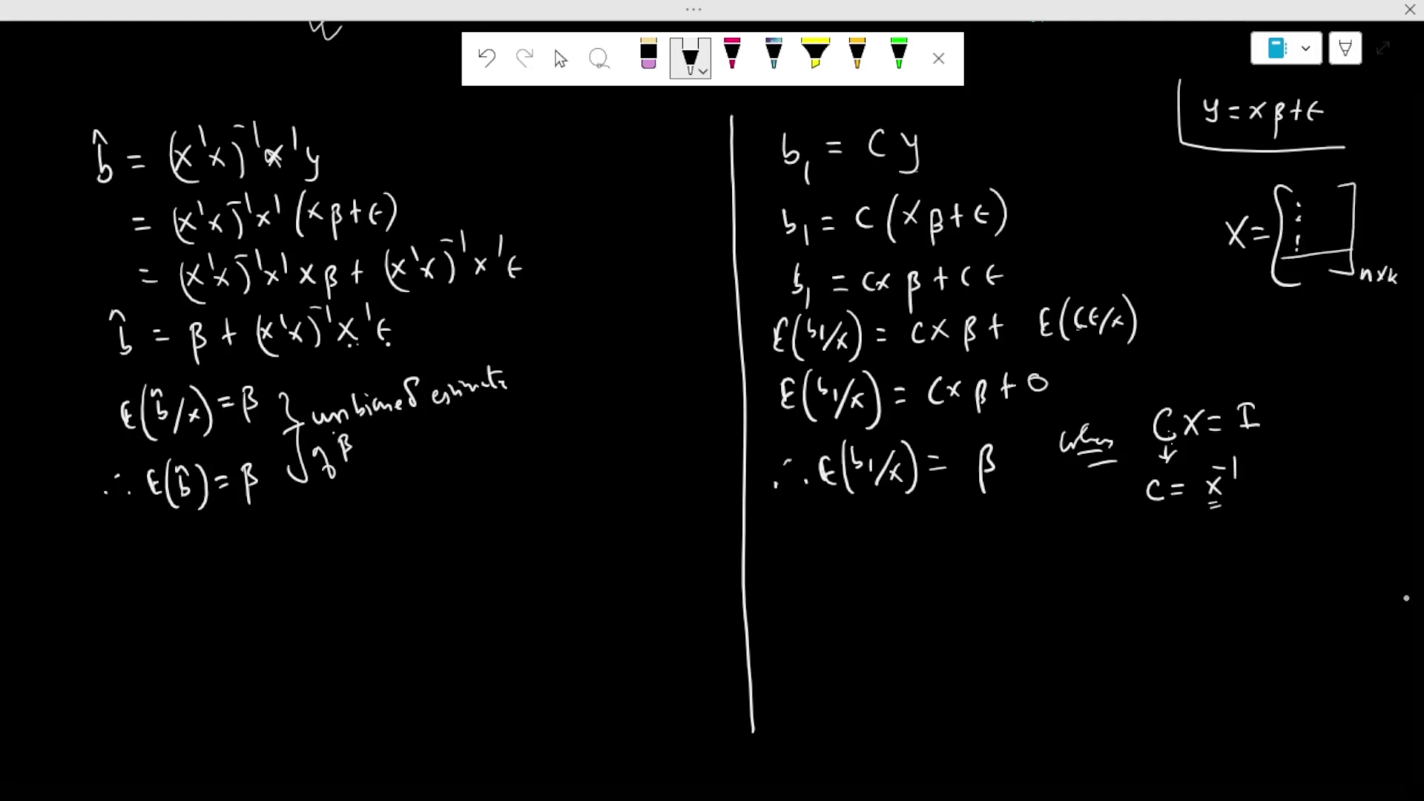
# Step: Emphasise the notes: double-underline C, underline X, and reinforce the x⁻¹ underline
pyautogui.moveTo(1233, 491); pyautogui.dragTo(1234, 493)
pyautogui.moveTo(1148, 508); pyautogui.dragTo(1164, 505)
pyautogui.moveTo(1149, 515); pyautogui.dragTo(1166, 512)
pyautogui.moveTo(1229, 256); pyautogui.dragTo(1250, 264)
pyautogui.moveTo(1200, 517); pyautogui.dragTo(1215, 513)
pyautogui.moveTo(1203, 520)
pyautogui.mouseDown()
pyautogui.moveTo(1219, 515)
pyautogui.moveTo(1165, 513)
pyautogui.mouseUp()
# Step: Double-underline β in the E(b₁|x) = β result
pyautogui.moveTo(979, 504); pyautogui.dragTo(1002, 493)
pyautogui.moveTo(981, 510); pyautogui.dragTo(1009, 498)
pyautogui.moveTo(841, 502); pyautogui.dragTo(858, 512)
# Step: In green ink, box CX = I and b̂ = β + (x'x)⁻¹x'ε, and tick ε and b₁
pyautogui.click(899, 56)
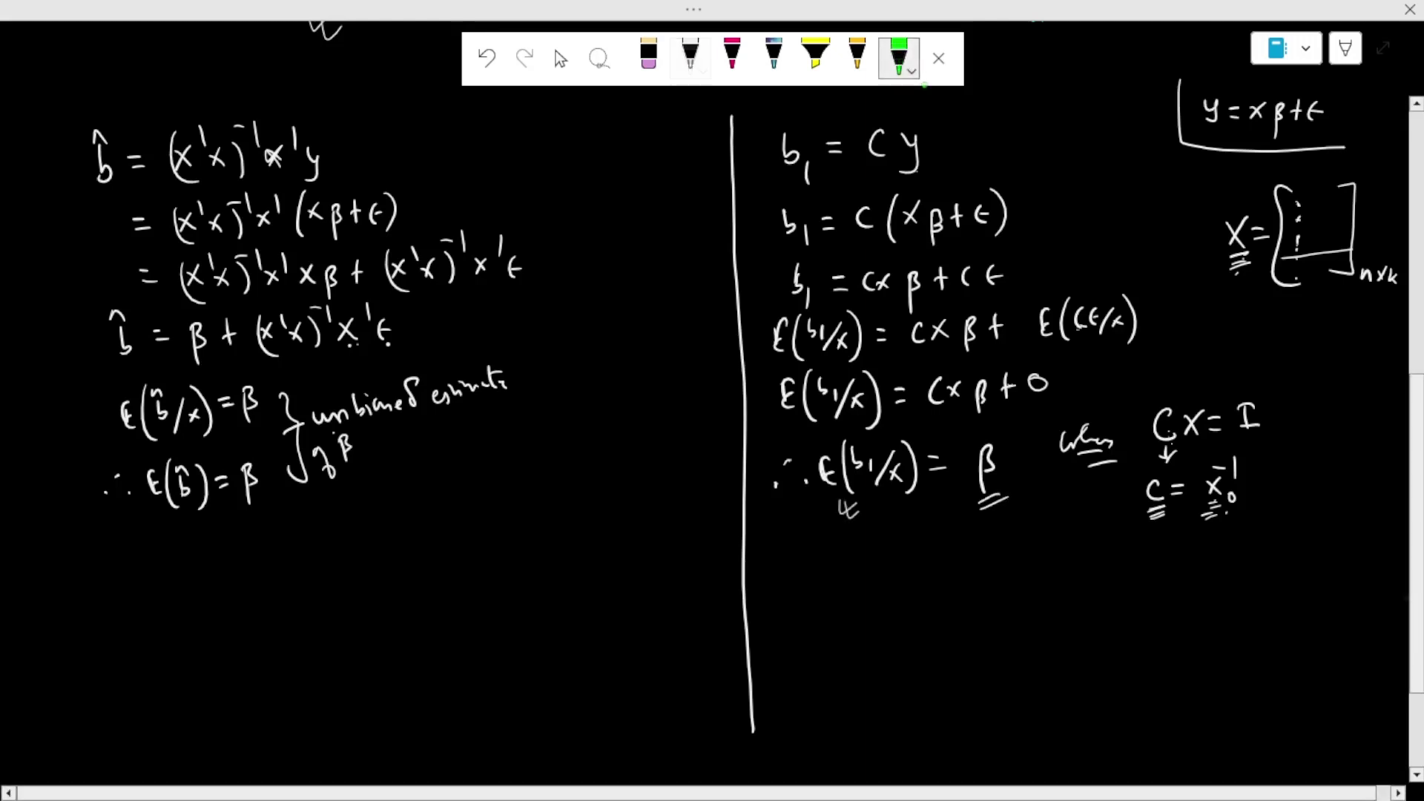
pyautogui.moveTo(1133, 384)
pyautogui.mouseDown()
pyautogui.moveTo(1146, 461)
pyautogui.moveTo(1291, 431)
pyautogui.moveTo(1284, 376)
pyautogui.moveTo(1132, 386)
pyautogui.mouseUp()
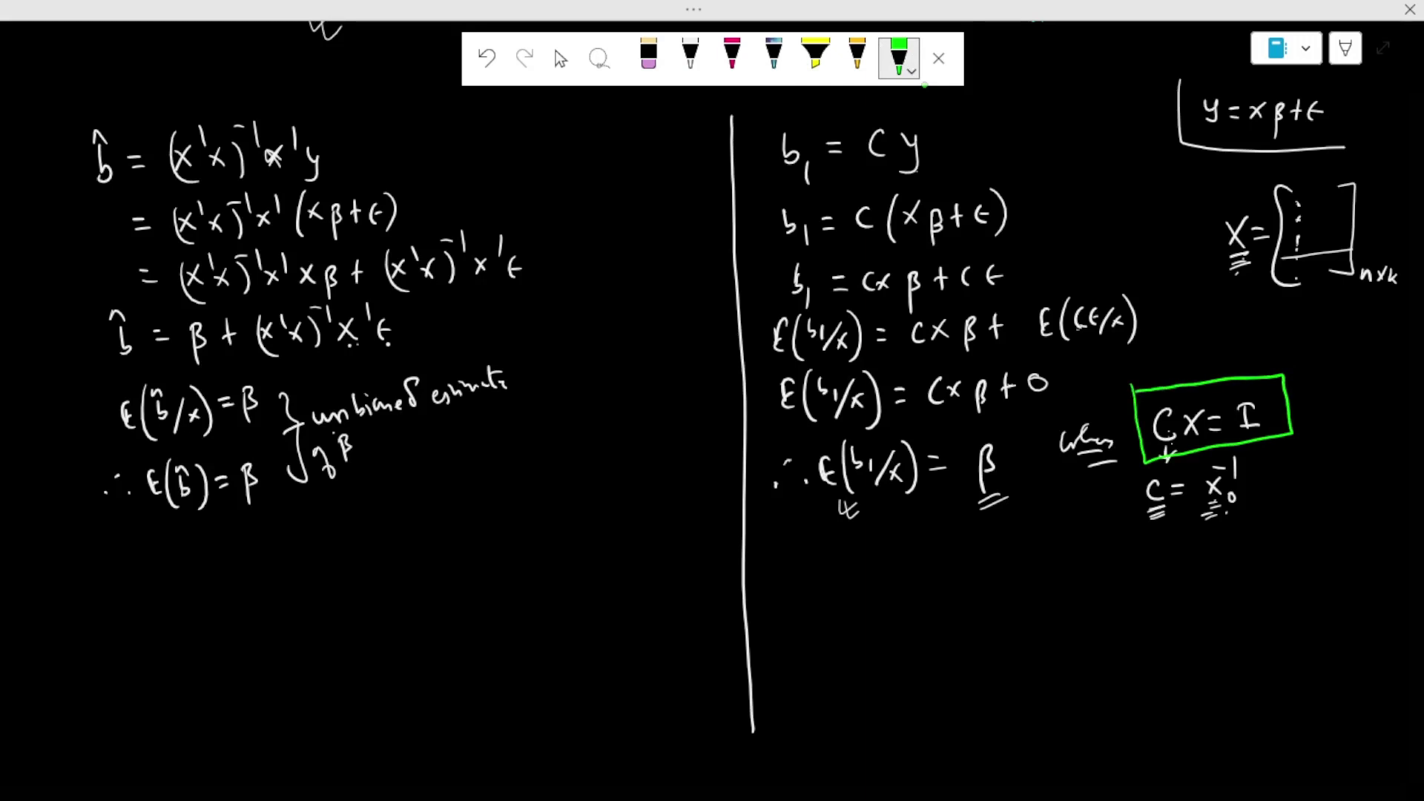
pyautogui.moveTo(80, 300)
pyautogui.mouseDown()
pyautogui.moveTo(405, 297)
pyautogui.moveTo(417, 363)
pyautogui.moveTo(131, 378)
pyautogui.moveTo(81, 337)
pyautogui.moveTo(79, 296)
pyautogui.mouseUp()
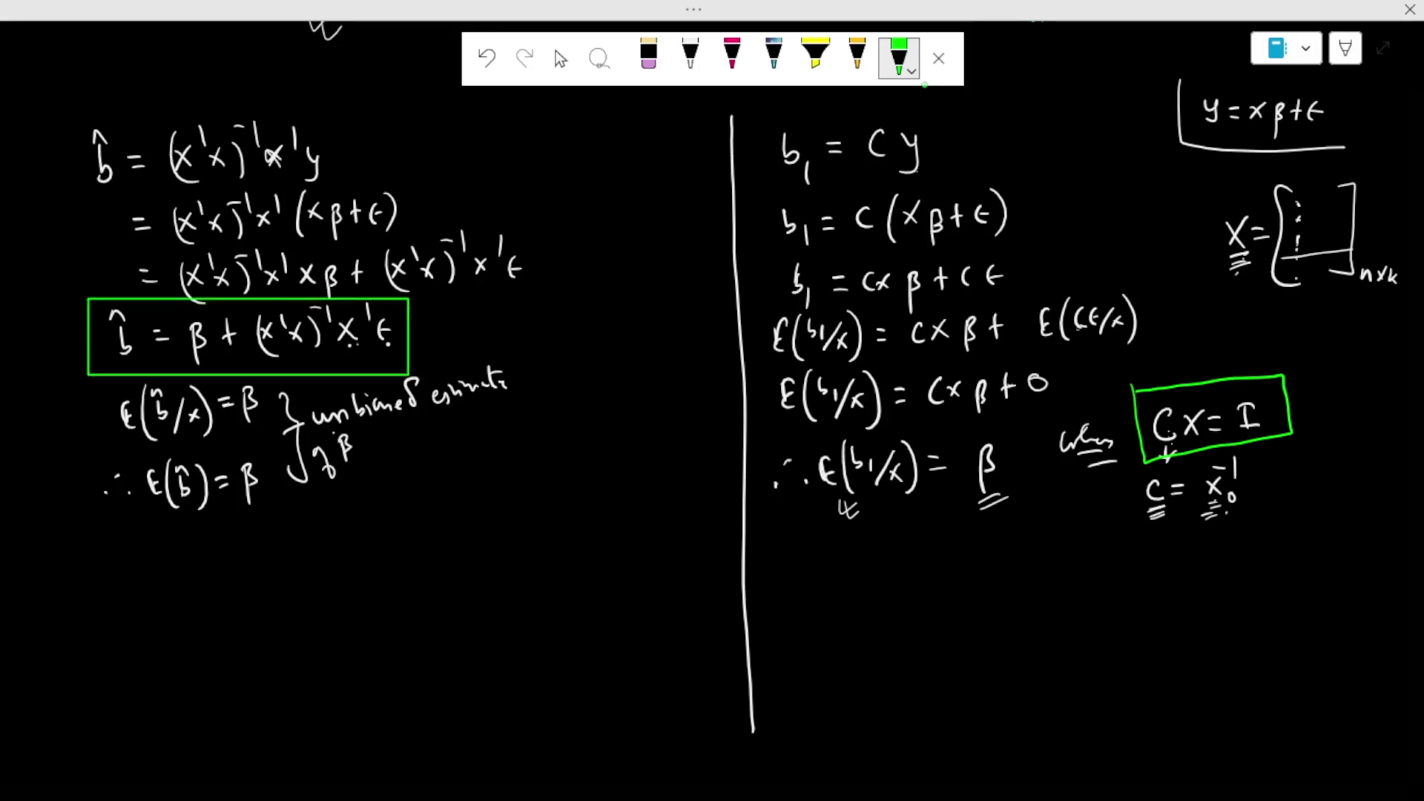
pyautogui.moveTo(380, 356)
pyautogui.mouseDown()
pyautogui.moveTo(387, 367)
pyautogui.moveTo(401, 351)
pyautogui.mouseUp()
pyautogui.moveTo(774, 179); pyautogui.dragTo(794, 185)
# Step: Return to white ink and start writing b̂ below the OLS results
pyautogui.click(690, 56)
pyautogui.moveTo(129, 555); pyautogui.dragTo(141, 578)
pyautogui.moveTo(127, 550)
pyautogui.mouseDown()
pyautogui.moveTo(187, 576)
pyautogui.moveTo(235, 575)
pyautogui.mouseUp()
# Step: Write b̂ − β = (x'x)⁻¹x'ε in white ink
pyautogui.moveTo(284, 551)
pyautogui.mouseDown()
pyautogui.moveTo(298, 571)
pyautogui.moveTo(283, 573)
pyautogui.mouseUp()
pyautogui.moveTo(305, 532); pyautogui.dragTo(305, 544)
pyautogui.moveTo(316, 549)
pyautogui.mouseDown()
pyautogui.moveTo(327, 569)
pyautogui.moveTo(276, 584)
pyautogui.moveTo(344, 572)
pyautogui.mouseUp()
pyautogui.moveTo(335, 527); pyautogui.dragTo(355, 545)
pyautogui.moveTo(368, 545); pyautogui.dragTo(384, 567)
pyautogui.moveTo(385, 546)
pyautogui.mouseDown()
pyautogui.moveTo(368, 567)
pyautogui.moveTo(413, 566)
pyautogui.moveTo(385, 538)
pyautogui.mouseUp()
# Step: Write the transpose (b̂ − β)' = ε'x(x'x)⁻¹ below it
pyautogui.moveTo(133, 621); pyautogui.dragTo(129, 662)
pyautogui.moveTo(191, 652); pyautogui.dragTo(199, 627)
pyautogui.moveTo(215, 620)
pyautogui.mouseDown()
pyautogui.moveTo(219, 645)
pyautogui.moveTo(307, 632)
pyautogui.mouseUp()
pyautogui.moveTo(320, 591); pyautogui.dragTo(318, 610)
pyautogui.moveTo(333, 605); pyautogui.dragTo(371, 635)
pyautogui.moveTo(379, 605); pyautogui.dragTo(393, 625)
pyautogui.moveTo(393, 605)
pyautogui.mouseDown()
pyautogui.moveTo(380, 626)
pyautogui.moveTo(396, 611)
pyautogui.mouseUp()
pyautogui.moveTo(402, 608); pyautogui.dragTo(417, 628)
pyautogui.moveTo(417, 608); pyautogui.dragTo(402, 628)
pyautogui.moveTo(424, 598); pyautogui.dragTo(430, 632)
pyautogui.moveTo(440, 573); pyautogui.dragTo(440, 588)
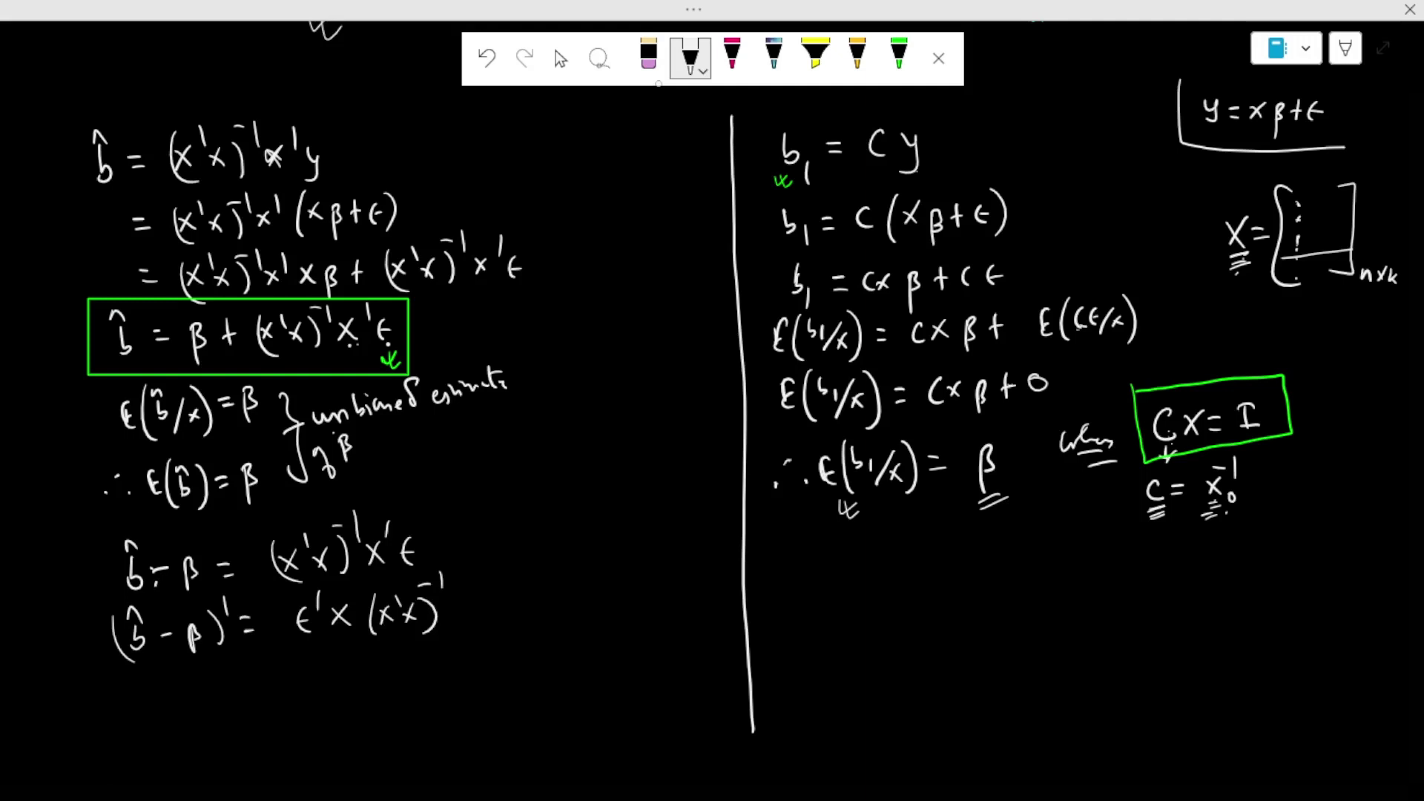
# Step: Write Var(b̂/x) = on the next line
pyautogui.moveTo(132, 687); pyautogui.dragTo(151, 686)
pyautogui.moveTo(152, 697); pyautogui.dragTo(195, 716)
pyautogui.moveTo(197, 688)
pyautogui.mouseDown()
pyautogui.moveTo(207, 704)
pyautogui.moveTo(206, 680)
pyautogui.mouseUp()
pyautogui.moveTo(227, 685)
pyautogui.mouseDown()
pyautogui.moveTo(217, 709)
pyautogui.moveTo(236, 706)
pyautogui.mouseUp()
pyautogui.moveTo(236, 692)
pyautogui.mouseDown()
pyautogui.moveTo(239, 716)
pyautogui.moveTo(273, 688)
pyautogui.mouseUp()
pyautogui.moveTo(263, 699); pyautogui.dragTo(274, 699)
# Step: In green ink, underline ε in both lines and write σ²(x'x)⁻¹ as the variance
pyautogui.click(899, 55)
pyautogui.moveTo(400, 571); pyautogui.dragTo(418, 570)
pyautogui.moveTo(302, 637); pyautogui.dragTo(319, 636)
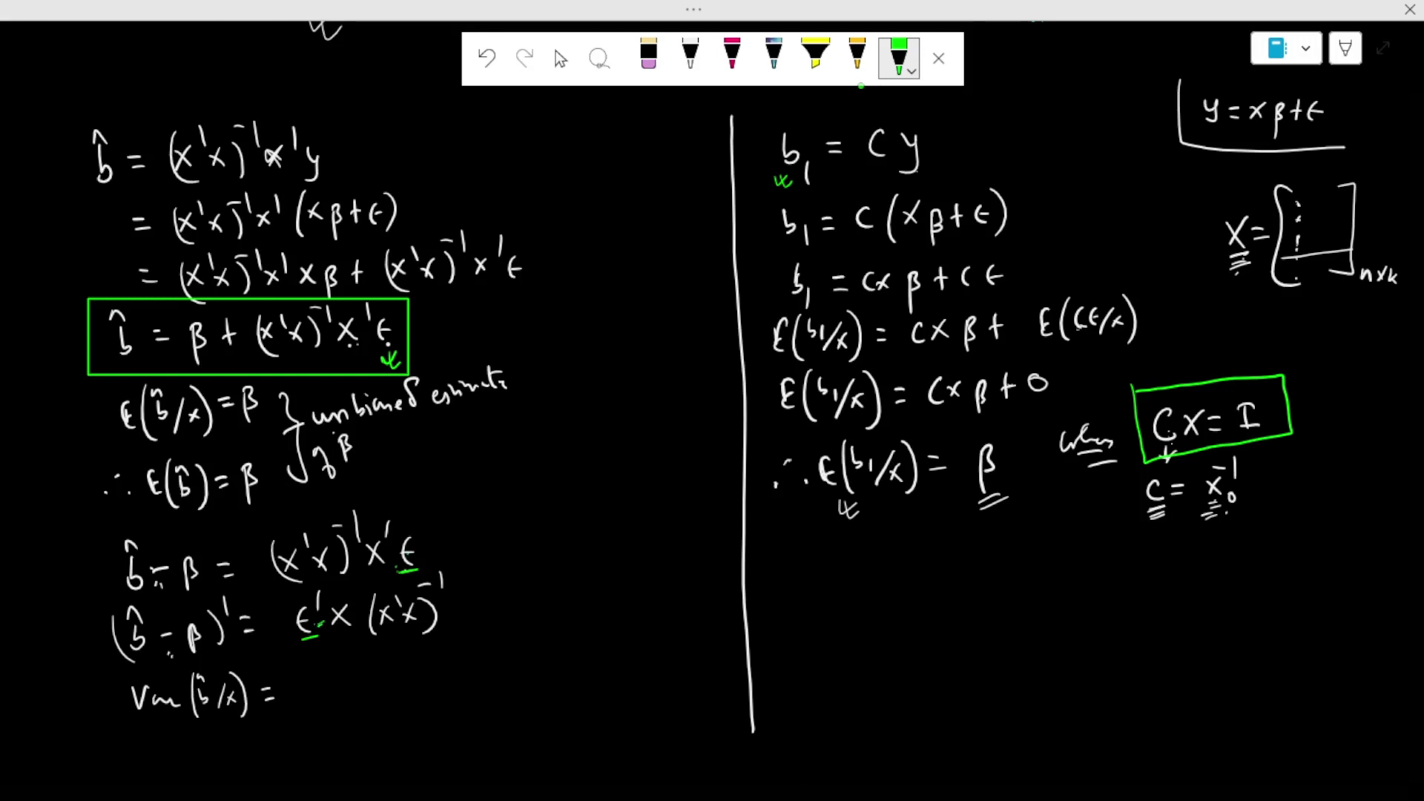
pyautogui.moveTo(328, 679)
pyautogui.mouseDown()
pyautogui.moveTo(318, 697)
pyautogui.moveTo(326, 681)
pyautogui.moveTo(384, 694)
pyautogui.mouseUp()
pyautogui.moveTo(383, 677); pyautogui.dragTo(370, 695)
pyautogui.moveTo(397, 657); pyautogui.dragTo(412, 695)
pyautogui.moveTo(410, 675)
pyautogui.mouseDown()
pyautogui.moveTo(406, 696)
pyautogui.moveTo(370, 715)
pyautogui.moveTo(423, 708)
pyautogui.mouseUp()
pyautogui.moveTo(419, 659); pyautogui.dragTo(443, 679)
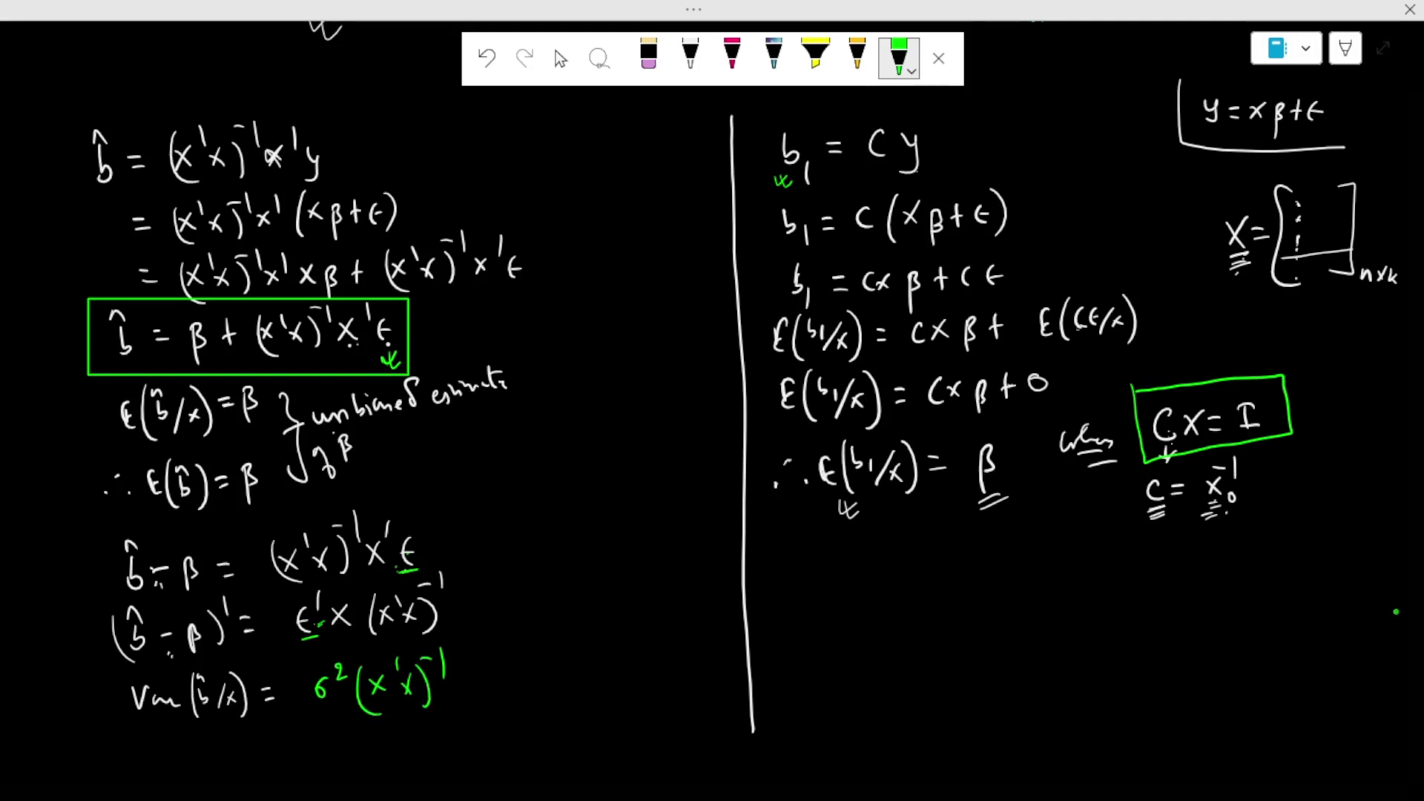
# Step: Underline E(b₁/x), b₁ and Cx in green and start writing b₁ − β
pyautogui.moveTo(827, 504)
pyautogui.mouseDown()
pyautogui.moveTo(906, 490)
pyautogui.moveTo(878, 507)
pyautogui.moveTo(898, 504)
pyautogui.mouseUp()
pyautogui.moveTo(788, 303); pyautogui.dragTo(806, 301)
pyautogui.moveTo(861, 298); pyautogui.dragTo(889, 295)
pyautogui.moveTo(806, 573); pyautogui.dragTo(807, 598)
pyautogui.moveTo(828, 596)
pyautogui.mouseDown()
pyautogui.moveTo(829, 615)
pyautogui.moveTo(902, 582)
pyautogui.moveTo(968, 584)
pyautogui.mouseUp()
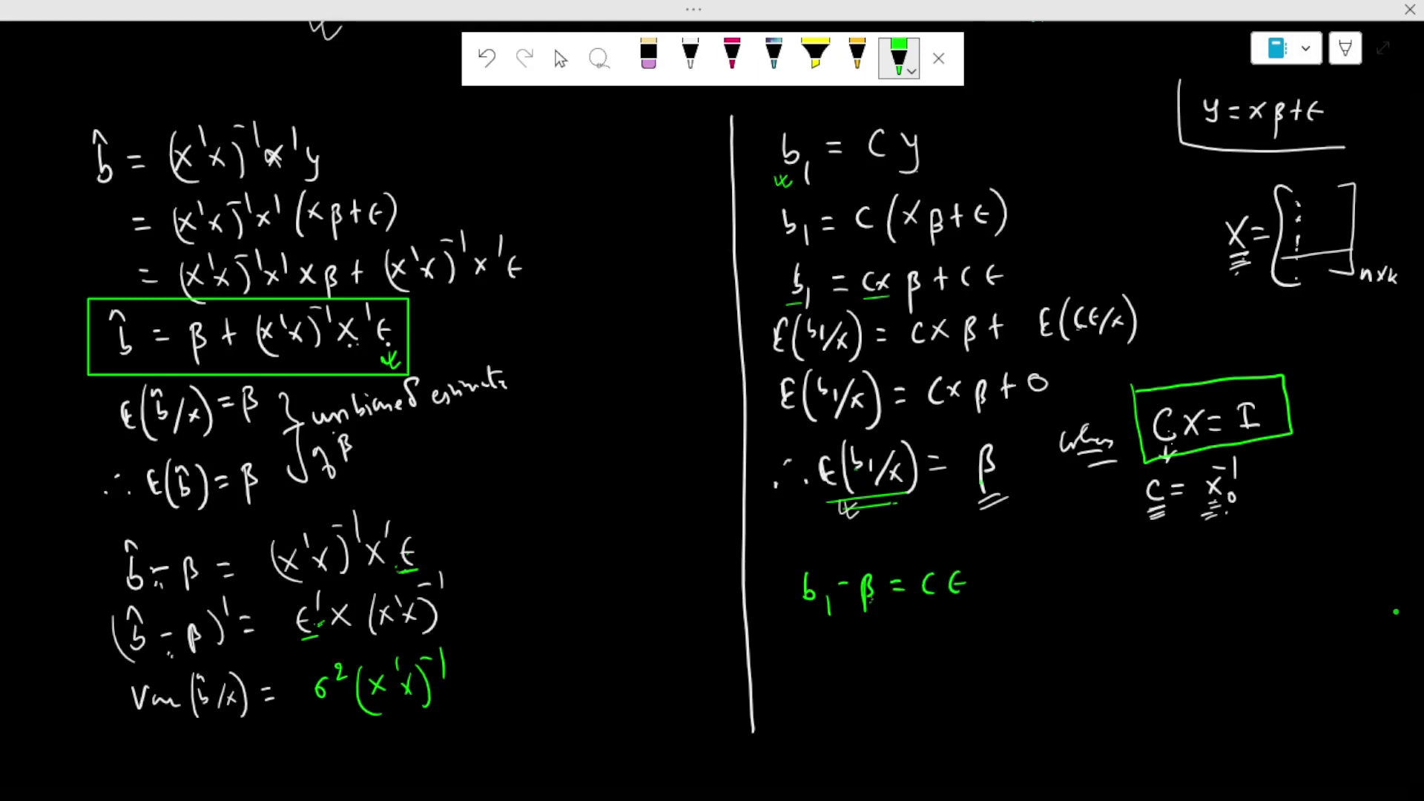
# Step: Write the green transpose line (b₁ − β)' = ε'C'
pyautogui.moveTo(801, 640); pyautogui.dragTo(825, 675)
pyautogui.moveTo(835, 651)
pyautogui.mouseDown()
pyautogui.moveTo(861, 643)
pyautogui.moveTo(862, 666)
pyautogui.moveTo(800, 679)
pyautogui.mouseUp()
pyautogui.moveTo(870, 636)
pyautogui.mouseDown()
pyautogui.moveTo(873, 673)
pyautogui.moveTo(886, 640)
pyautogui.moveTo(921, 642)
pyautogui.mouseUp()
pyautogui.moveTo(909, 654)
pyautogui.mouseDown()
pyautogui.moveTo(961, 654)
pyautogui.moveTo(966, 635)
pyautogui.moveTo(993, 654)
pyautogui.moveTo(1005, 636)
pyautogui.mouseUp()
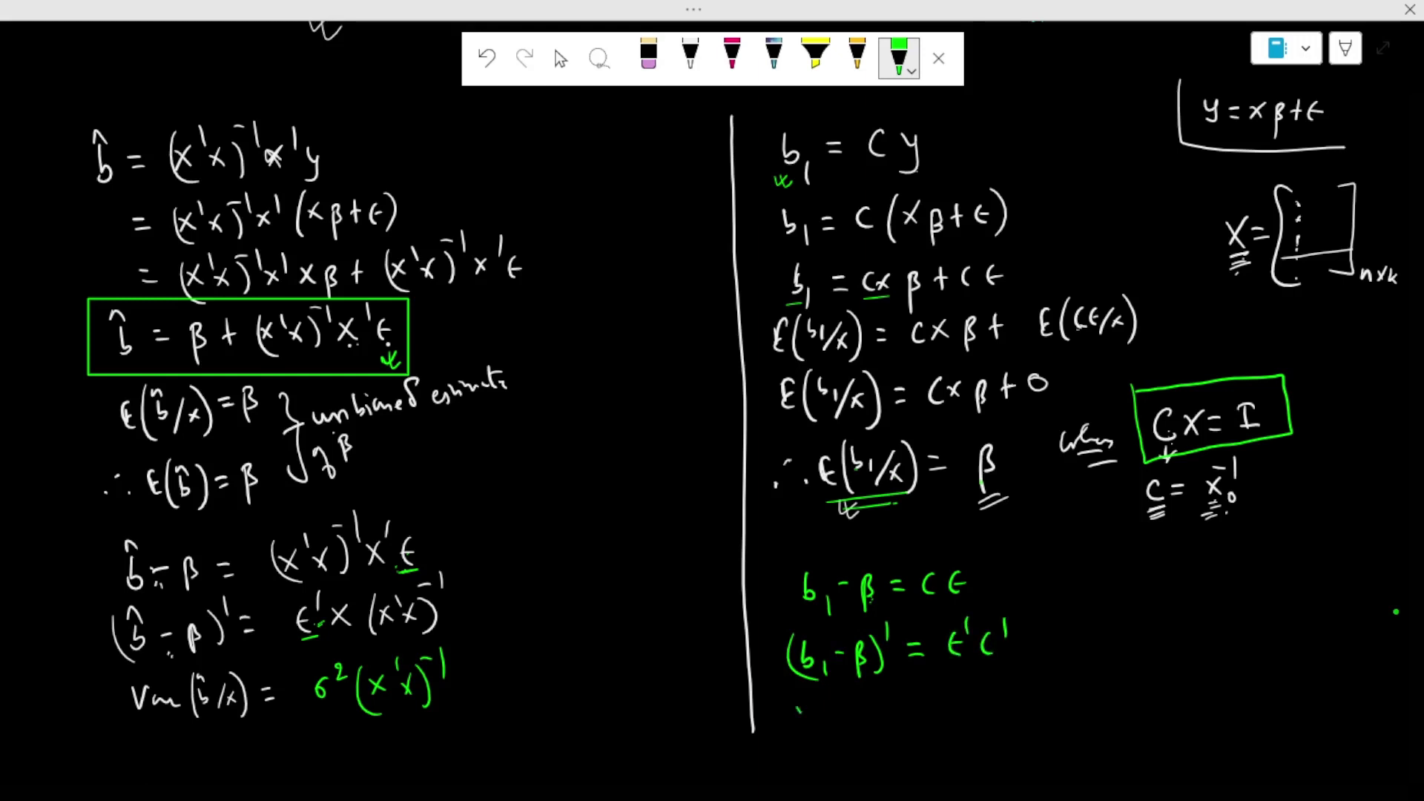
# Step: Begin the conclusion Var[b₁/x] = E[(b₁ − β) in green
pyautogui.moveTo(825, 706)
pyautogui.mouseDown()
pyautogui.moveTo(869, 725)
pyautogui.moveTo(887, 691)
pyautogui.moveTo(906, 743)
pyautogui.moveTo(955, 729)
pyautogui.mouseUp()
pyautogui.moveTo(953, 688); pyautogui.dragTo(960, 737)
pyautogui.moveTo(987, 703); pyautogui.dragTo(996, 705)
pyautogui.moveTo(1052, 664); pyautogui.dragTo(1050, 699)
pyautogui.moveTo(1091, 612)
pyautogui.mouseDown()
pyautogui.moveTo(1102, 738)
pyautogui.moveTo(1184, 653)
pyautogui.moveTo(1206, 664)
pyautogui.mouseUp()
# Step: Finish the green expectation E[(b₁ − β)(b₁ − β)'/x]
pyautogui.moveTo(1220, 627); pyautogui.dragTo(1257, 653)
pyautogui.moveTo(1265, 617); pyautogui.dragTo(1253, 668)
pyautogui.moveTo(1131, 686); pyautogui.dragTo(1254, 666)
pyautogui.moveTo(1176, 694); pyautogui.dragTo(1197, 705)
pyautogui.moveTo(1280, 597); pyautogui.dragTo(1261, 699)
pyautogui.scroll(-5, 712, 445)
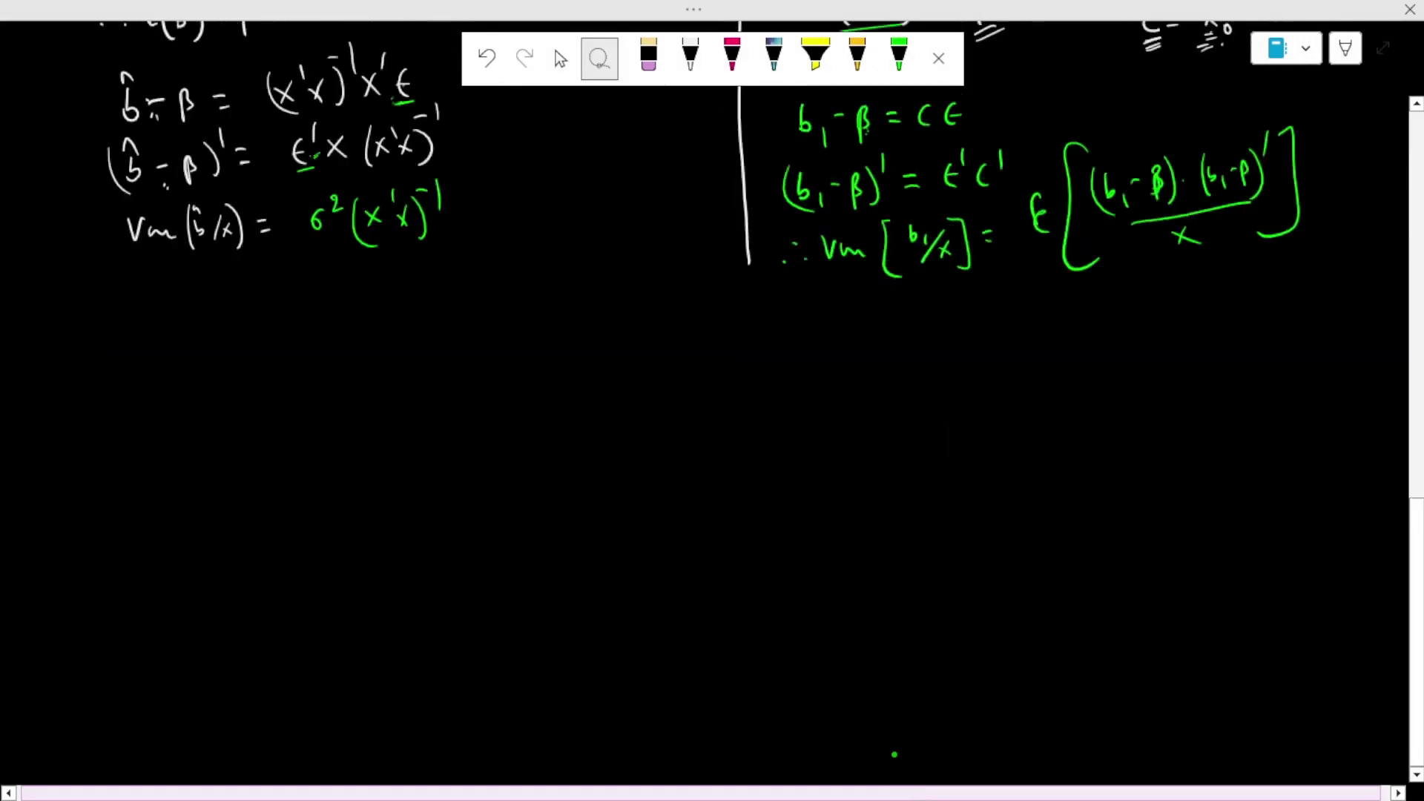
# Step: In orange ink, write Var(b₁/x) = below the green work
pyautogui.click(857, 53)
pyautogui.moveTo(821, 327); pyautogui.dragTo(841, 330)
pyautogui.moveTo(844, 345); pyautogui.dragTo(877, 355)
pyautogui.moveTo(906, 300); pyautogui.dragTo(904, 372)
pyautogui.moveTo(903, 308); pyautogui.dragTo(911, 330)
pyautogui.moveTo(917, 321); pyautogui.dragTo(922, 349)
pyautogui.moveTo(951, 324); pyautogui.dragTo(934, 350)
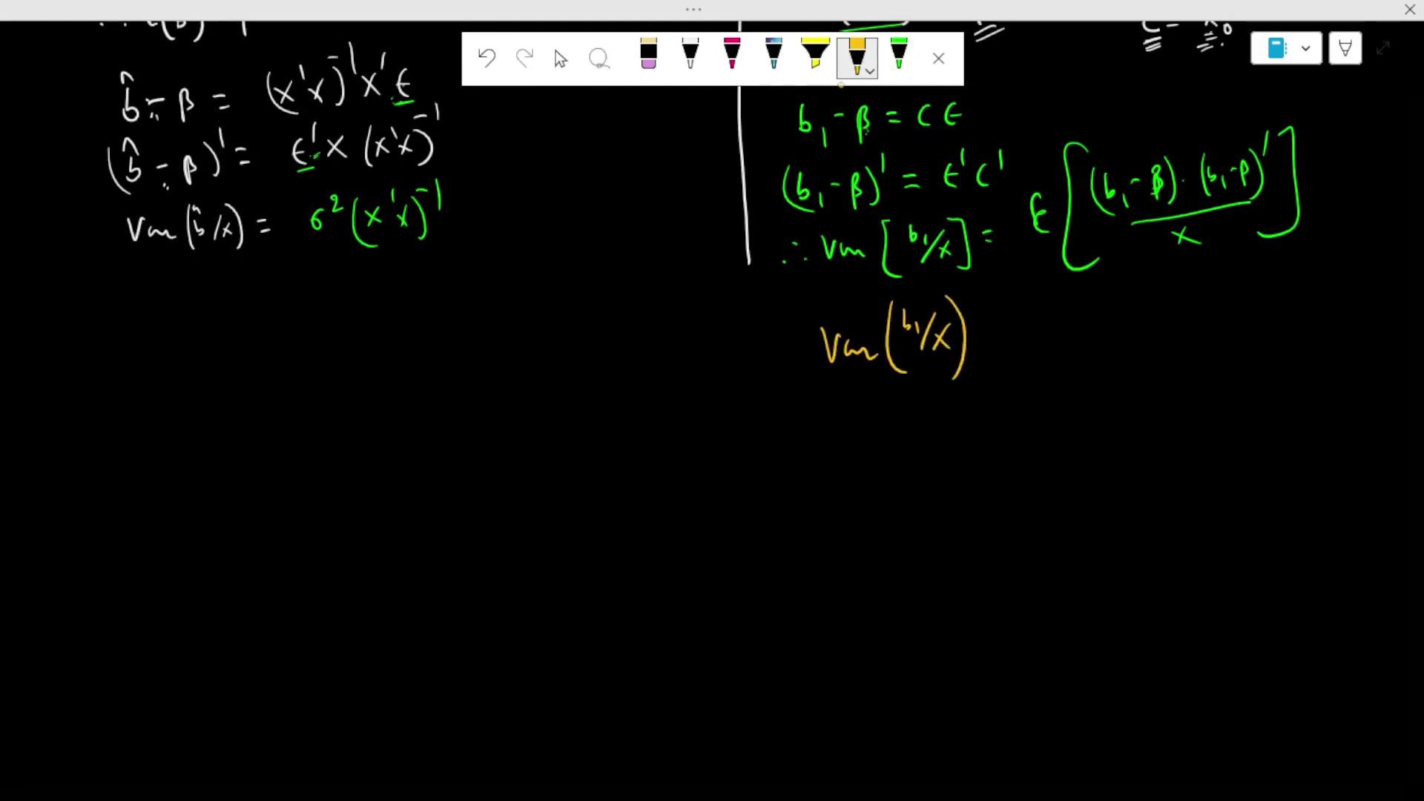
pyautogui.moveTo(984, 329); pyautogui.dragTo(995, 327)
pyautogui.moveTo(982, 341); pyautogui.dragTo(1028, 339)
# Step: Write E[Cε·ε'C'/x] as the first expansion
pyautogui.moveTo(1062, 276); pyautogui.dragTo(1081, 401)
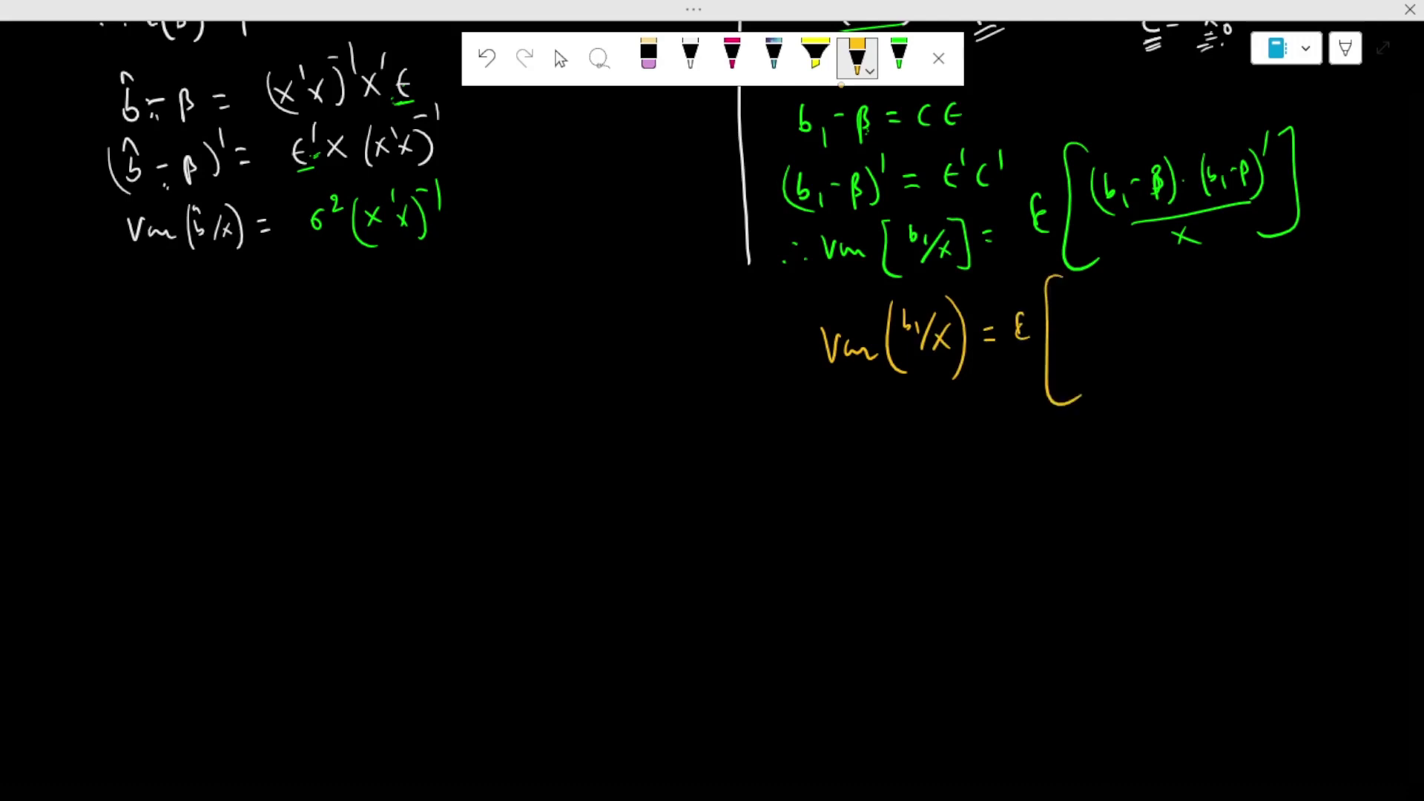
pyautogui.moveTo(1089, 305); pyautogui.dragTo(1088, 328)
pyautogui.moveTo(1111, 302)
pyautogui.mouseDown()
pyautogui.moveTo(1110, 326)
pyautogui.moveTo(1151, 321)
pyautogui.mouseUp()
pyautogui.moveTo(1180, 301); pyautogui.dragTo(1178, 321)
pyautogui.moveTo(1087, 345); pyautogui.dragTo(1196, 328)
pyautogui.moveTo(1137, 352); pyautogui.dragTo(1159, 371)
pyautogui.moveTo(1213, 273); pyautogui.dragTo(1194, 388)
# Step: Add the next step = CE(εε'/x)C'
pyautogui.moveTo(987, 449); pyautogui.dragTo(1001, 447)
pyautogui.moveTo(990, 464); pyautogui.dragTo(1084, 461)
pyautogui.moveTo(1108, 433); pyautogui.dragTo(1107, 467)
pyautogui.moveTo(1128, 439); pyautogui.dragTo(1120, 461)
pyautogui.moveTo(1168, 439); pyautogui.dragTo(1143, 466)
pyautogui.moveTo(1184, 424); pyautogui.dragTo(1187, 467)
pyautogui.moveTo(1002, 528); pyautogui.dragTo(1027, 525)
# Step: Add = C·σ²I·C' and simplify it to σ²CC'
pyautogui.moveTo(1006, 541); pyautogui.dragTo(1033, 537)
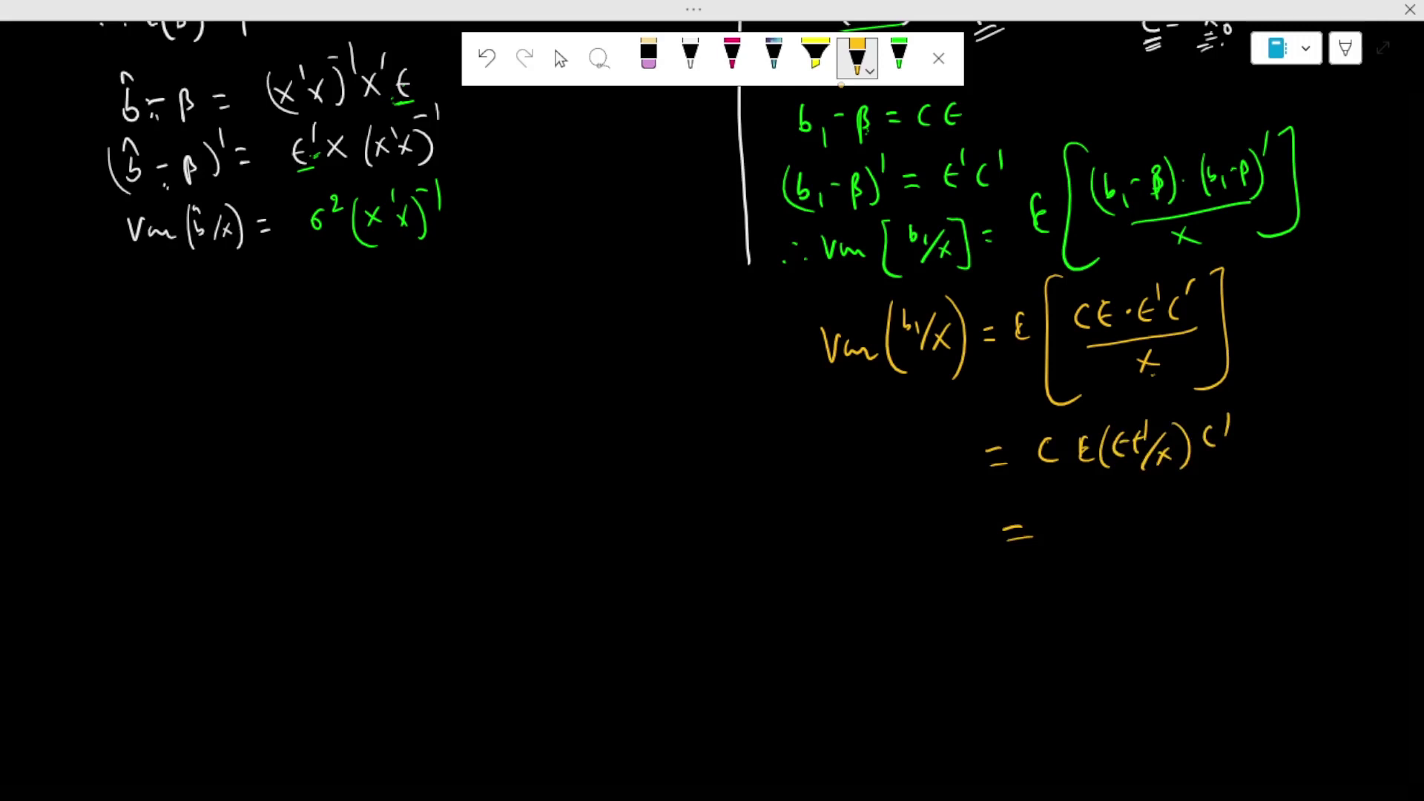
pyautogui.moveTo(1068, 519); pyautogui.dragTo(1059, 540)
pyautogui.moveTo(1102, 519); pyautogui.dragTo(1093, 535)
pyautogui.moveTo(1017, 586); pyautogui.dragTo(1035, 583)
pyautogui.moveTo(1081, 575); pyautogui.dragTo(1074, 593)
pyautogui.moveTo(1137, 572); pyautogui.dragTo(1126, 591)
pyautogui.moveTo(874, 587); pyautogui.dragTo(883, 617)
# Step: Label the result Var(b₁/x) = σ²CC'
pyautogui.moveTo(893, 604); pyautogui.dragTo(947, 631)
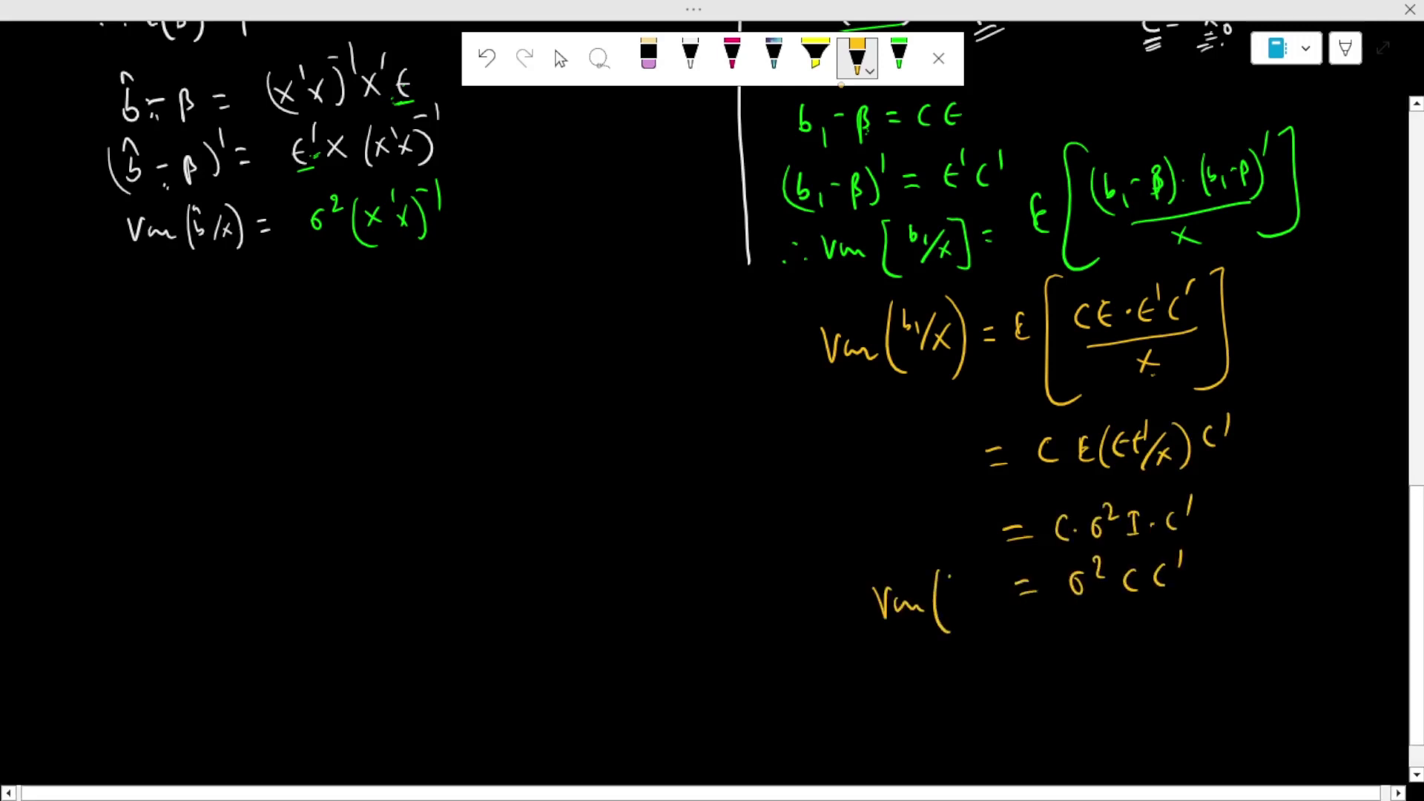
pyautogui.moveTo(951, 577); pyautogui.dragTo(959, 598)
pyautogui.moveTo(962, 591); pyautogui.dragTo(966, 621)
pyautogui.moveTo(977, 598); pyautogui.dragTo(978, 616)
pyautogui.moveTo(991, 564); pyautogui.dragTo(998, 635)
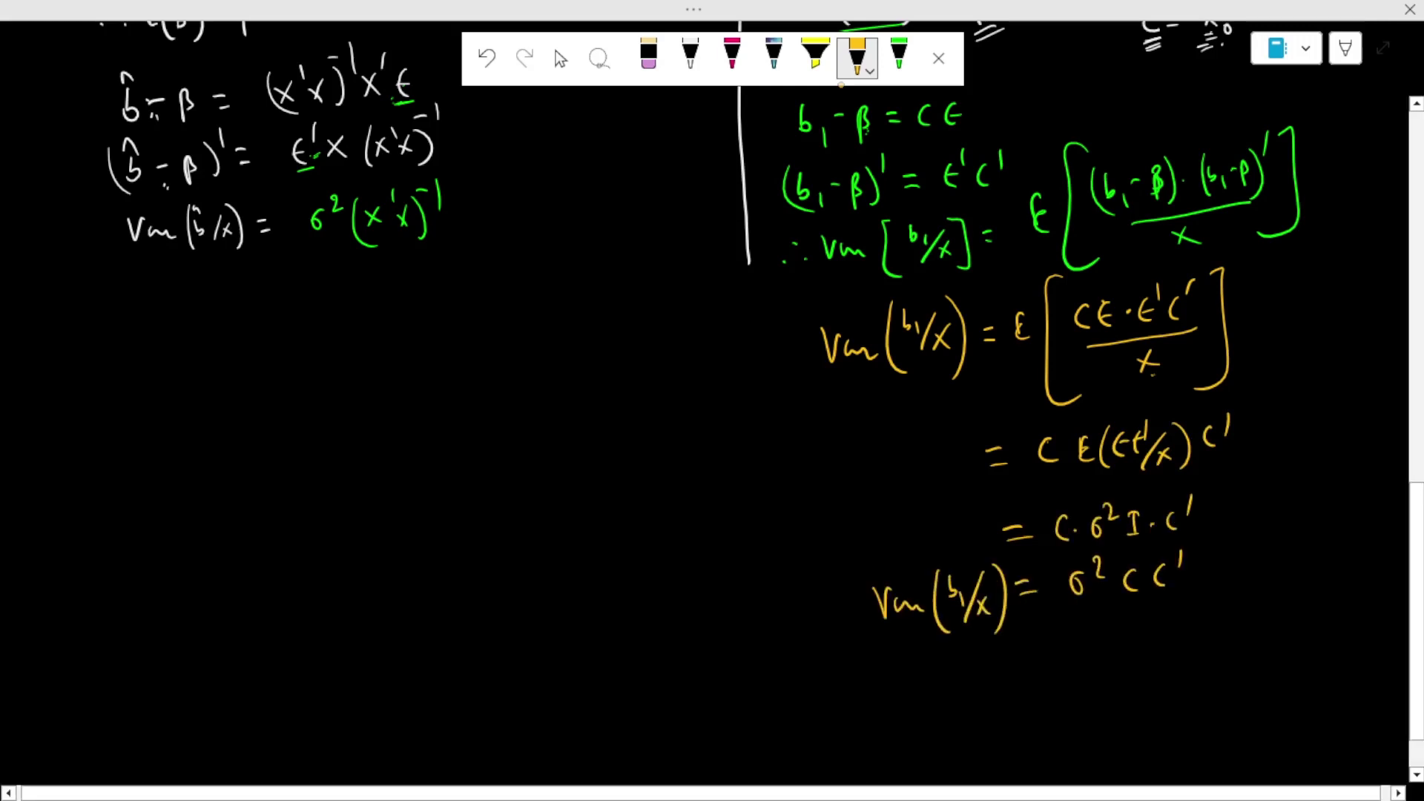